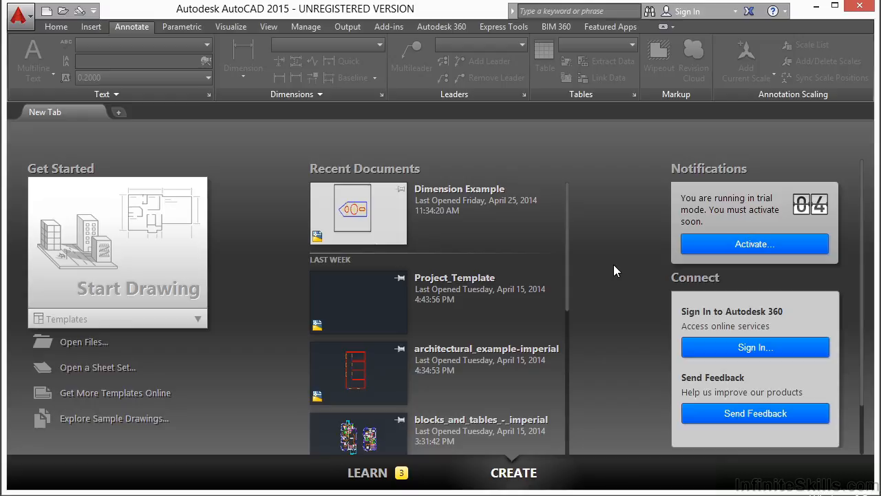
Step: Open annotation.dwg and nudge the layout view so the floor plan is in view
{"action": "left_click", "coordinate": [77, 343]}
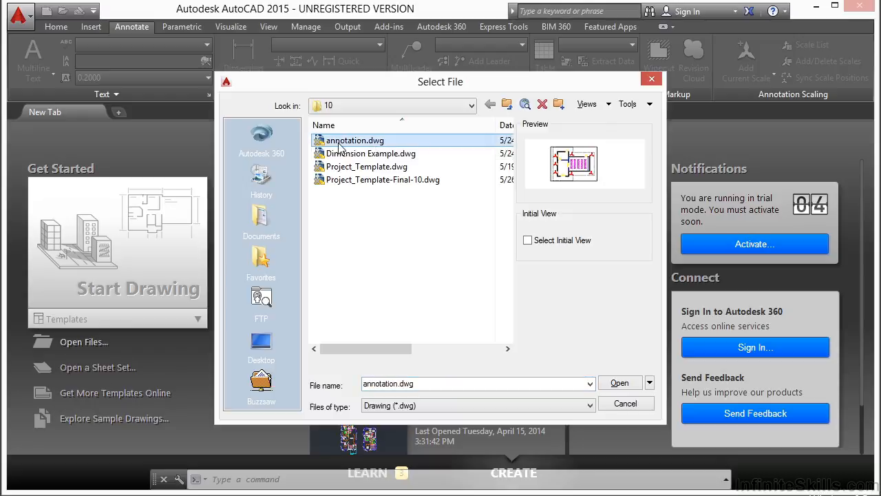
{"action": "left_click", "coordinate": [618, 384]}
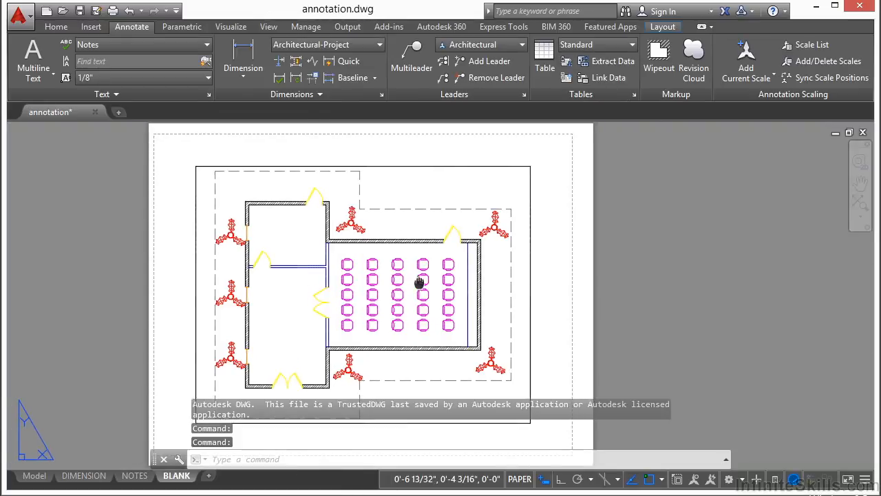
{"action": "middle_click_drag", "start_coordinate": [419, 282], "coordinate": [432, 277]}
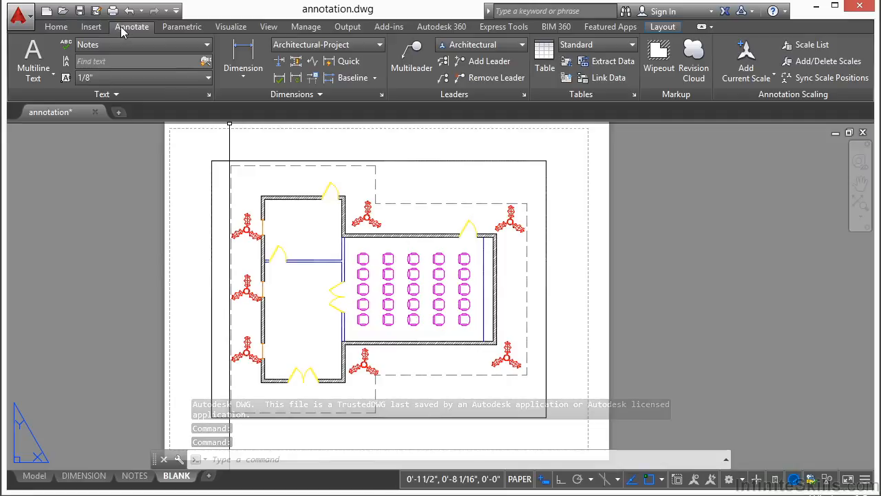
Step: Add a multileader from the upper-left red plant with the text 'THIS IS A RED PLANT'
{"action": "left_click", "coordinate": [406, 59]}
{"action": "scroll", "coordinate": [420, 185], "scroll_direction": "up", "scroll_amount": 4}
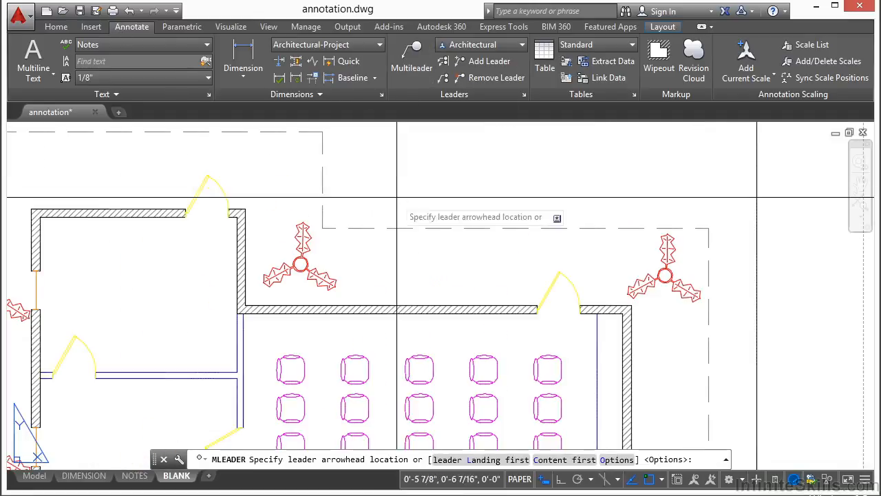
{"action": "left_click", "coordinate": [325, 275]}
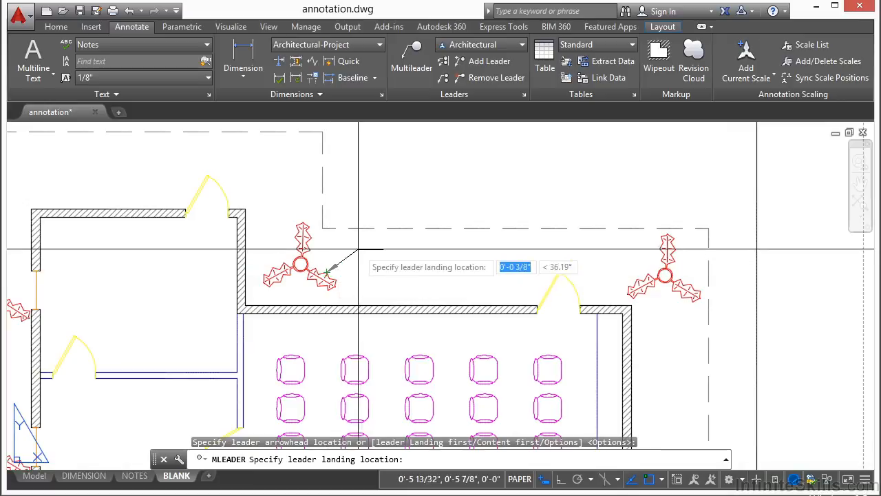
{"action": "left_click", "coordinate": [396, 175]}
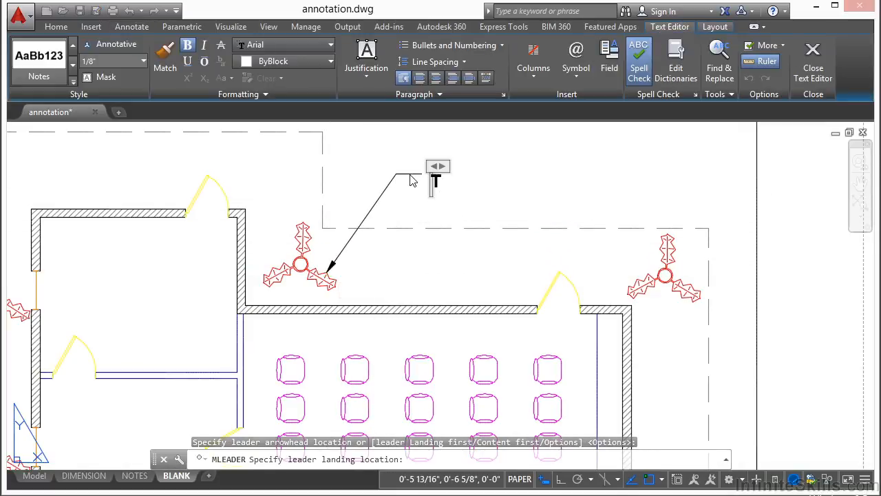
{"action": "type", "text": "THIS IS A RED PLANT"}
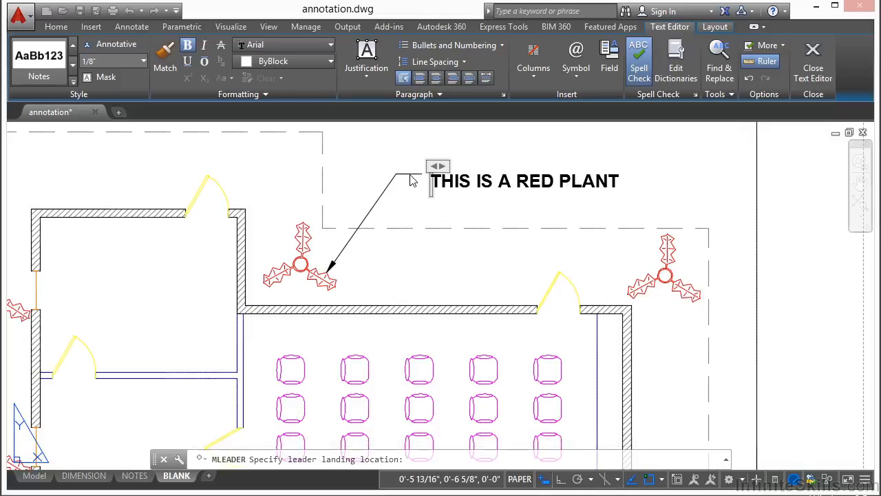
{"action": "left_click", "coordinate": [412, 181]}
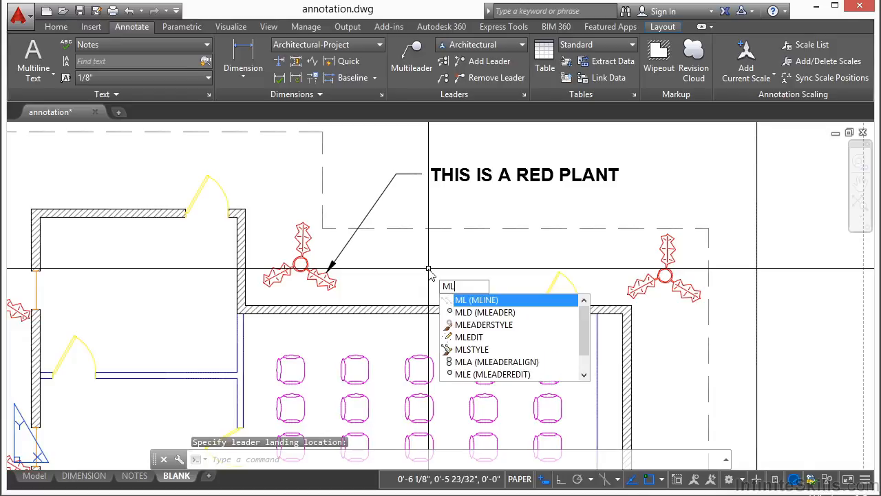
Step: Place a second multileader on the right red plant using MLD, then edit its text to 'ANOTHER RED BUSH'
{"action": "type", "text": "MLD"}
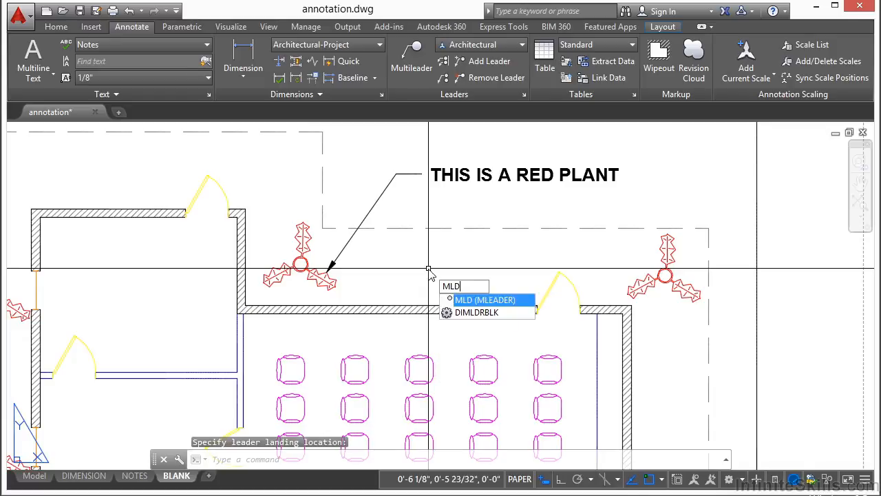
{"action": "key", "text": "Return"}
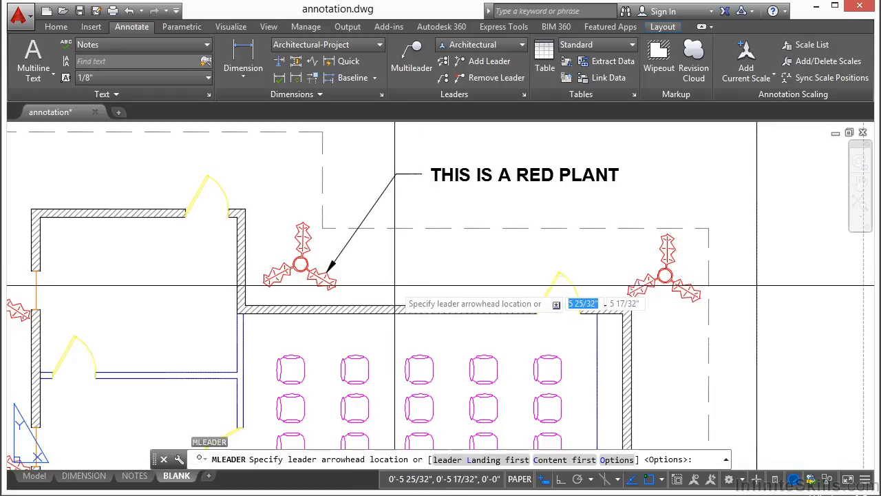
{"action": "left_click", "coordinate": [646, 278]}
{"action": "left_click", "coordinate": [535, 248]}
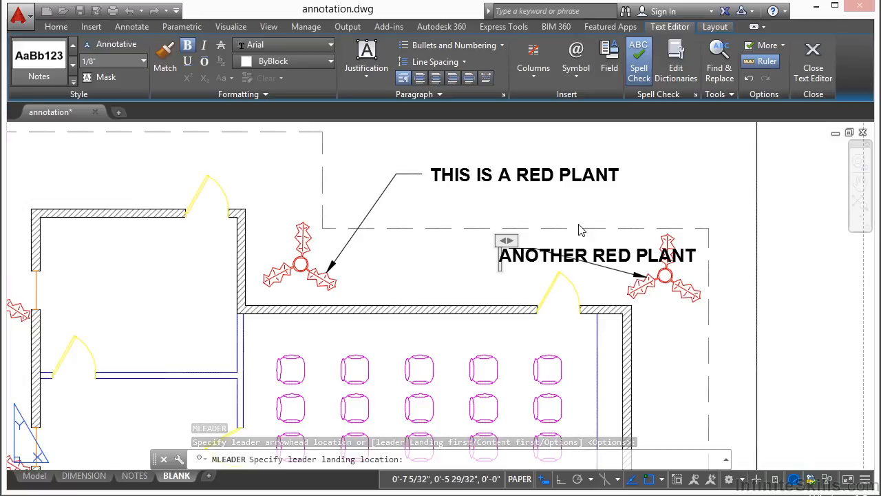
{"action": "key", "text": "Return"}
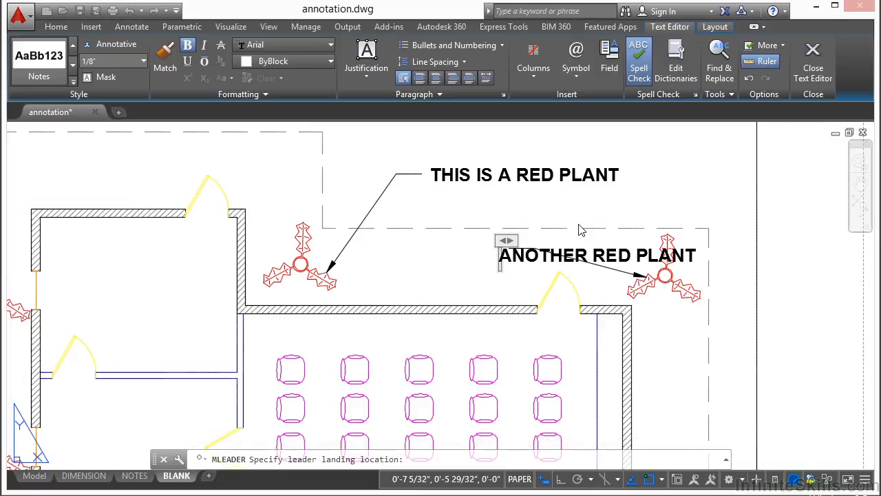
{"action": "left_click", "coordinate": [574, 203]}
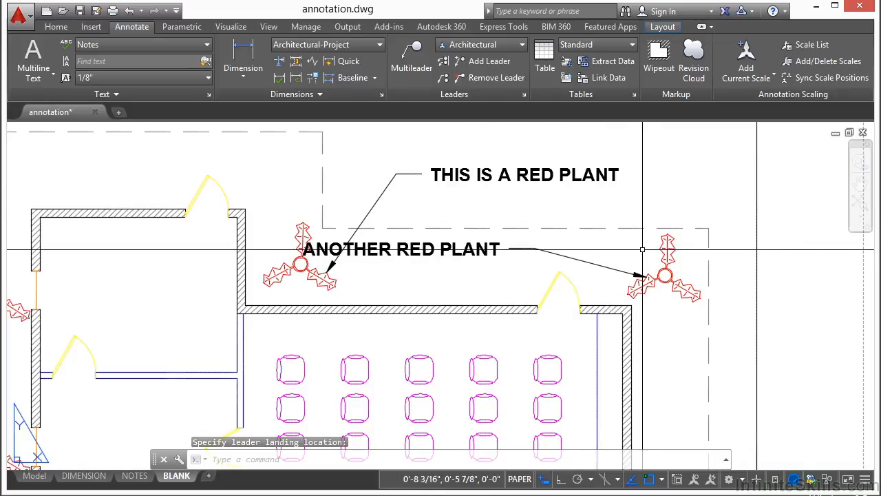
{"action": "double_click", "coordinate": [448, 252]}
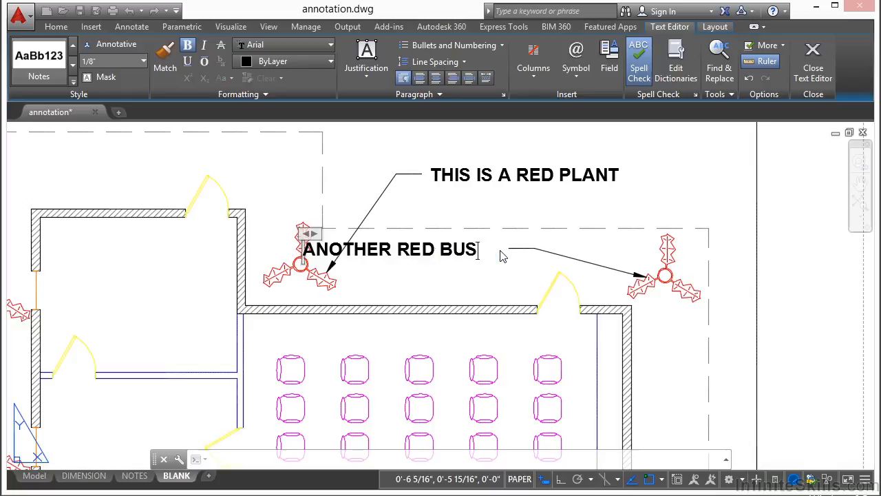
{"action": "left_click", "coordinate": [486, 282]}
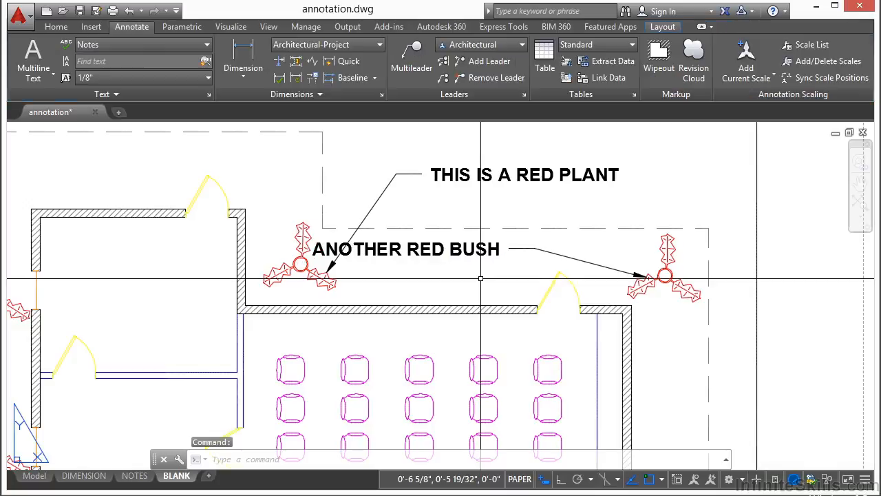
Step: Narrow the ANOTHER RED BUSH text width in the editor so it wraps to two lines
{"action": "double_click", "coordinate": [336, 244]}
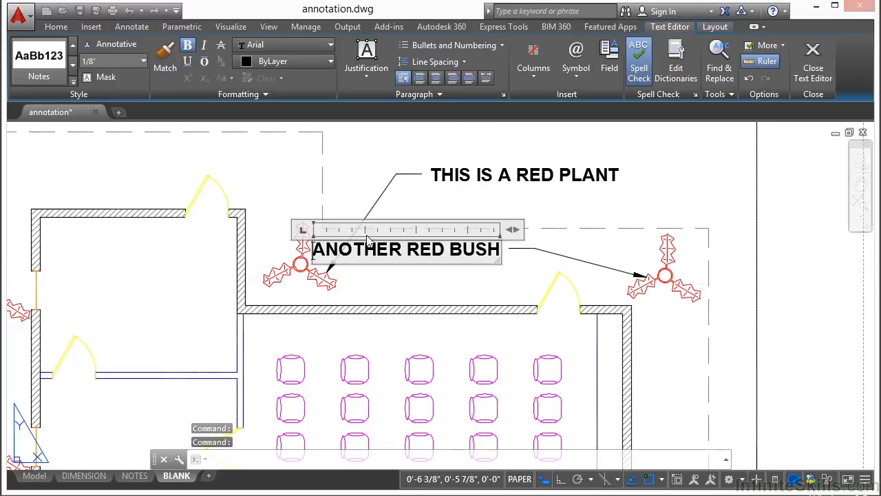
{"action": "left_click_drag", "start_coordinate": [498, 235], "coordinate": [403, 231]}
{"action": "key", "text": "Escape"}
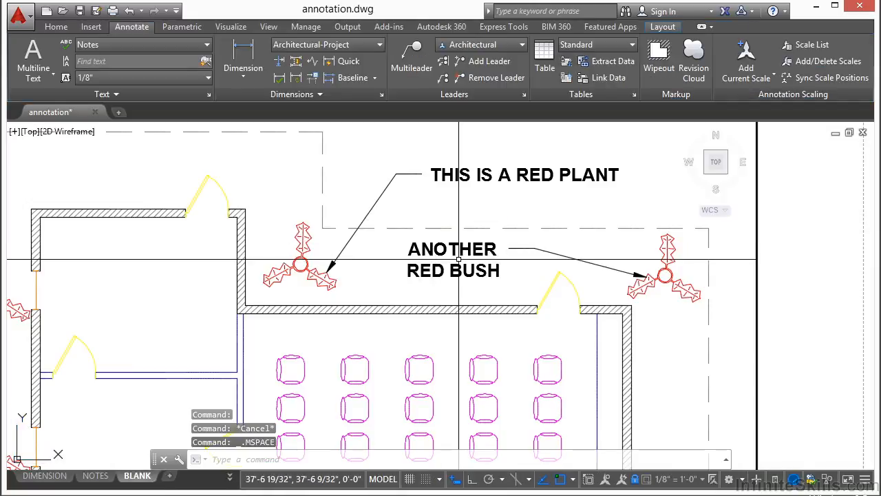
{"action": "double_click", "coordinate": [806, 266]}
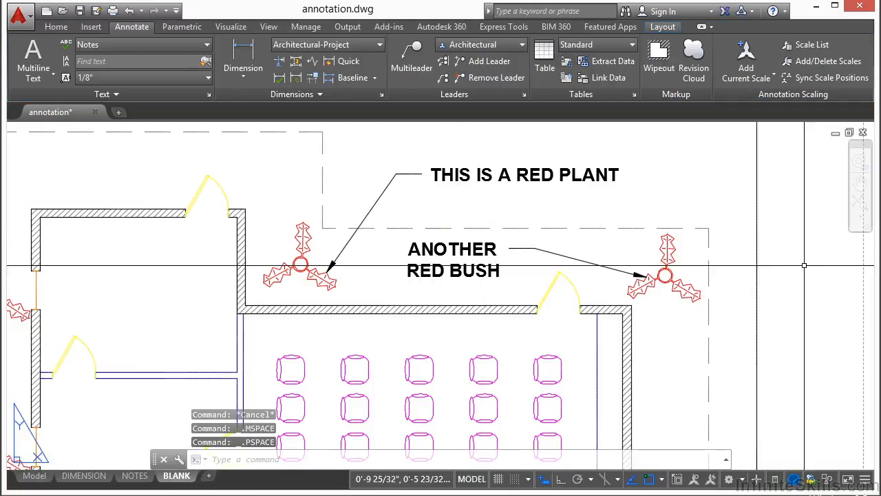
Step: Adjust the label's text-width grip to fine-tune the two-line wrap
{"action": "left_click", "coordinate": [448, 248]}
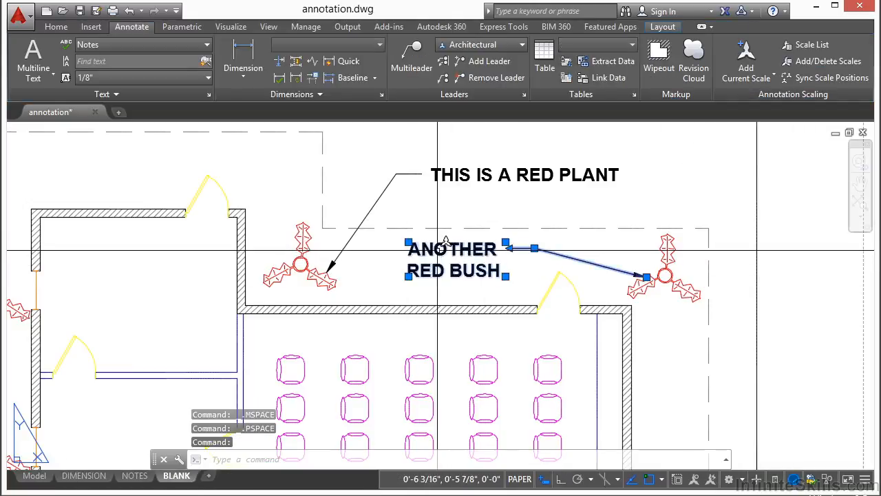
{"action": "left_click", "coordinate": [505, 276]}
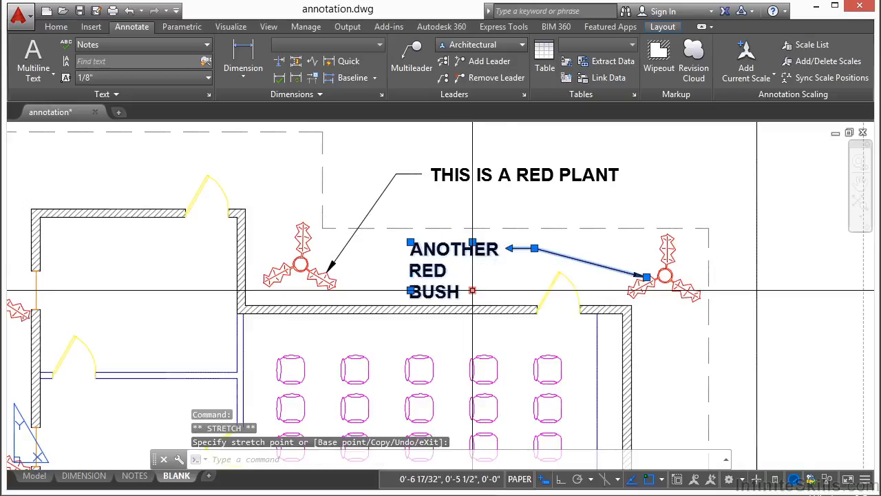
{"action": "left_click", "coordinate": [551, 260]}
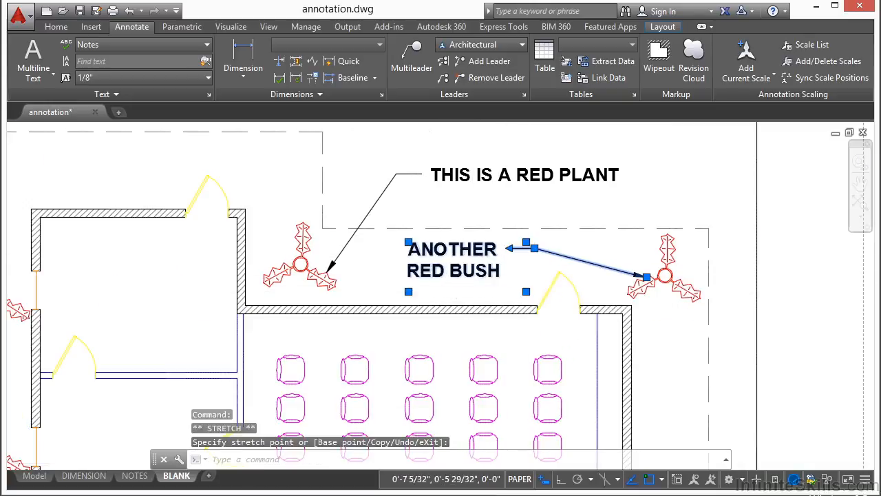
{"action": "scroll", "coordinate": [535, 250], "scroll_direction": "up", "scroll_amount": 4}
{"action": "mouse_move", "coordinate": [529, 248]}
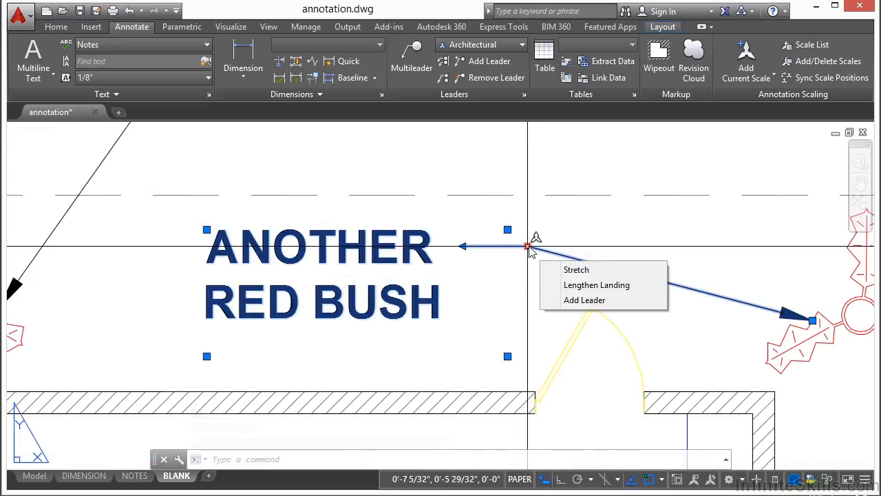
Step: Move the ANOTHER RED BUSH label and stretch its arrowhead to the right plant's top leaf
{"action": "left_click", "coordinate": [528, 247]}
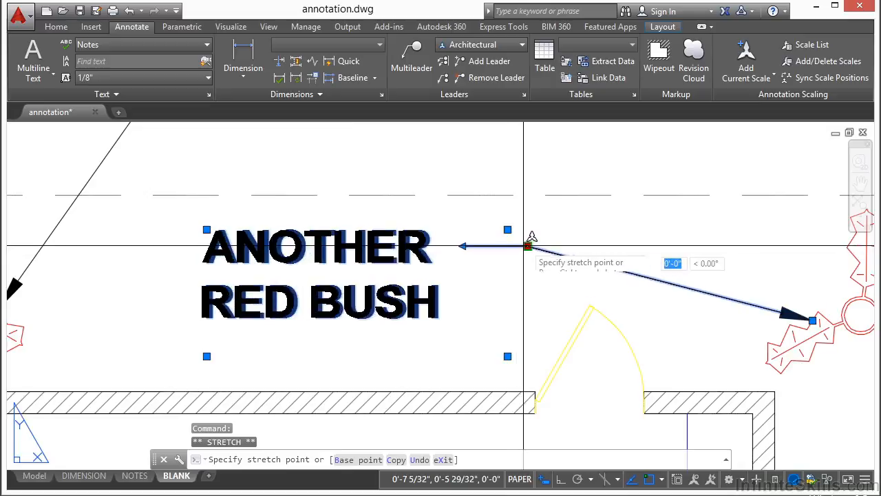
{"action": "scroll", "coordinate": [521, 241], "scroll_direction": "down", "scroll_amount": 2}
{"action": "left_click", "coordinate": [573, 188]}
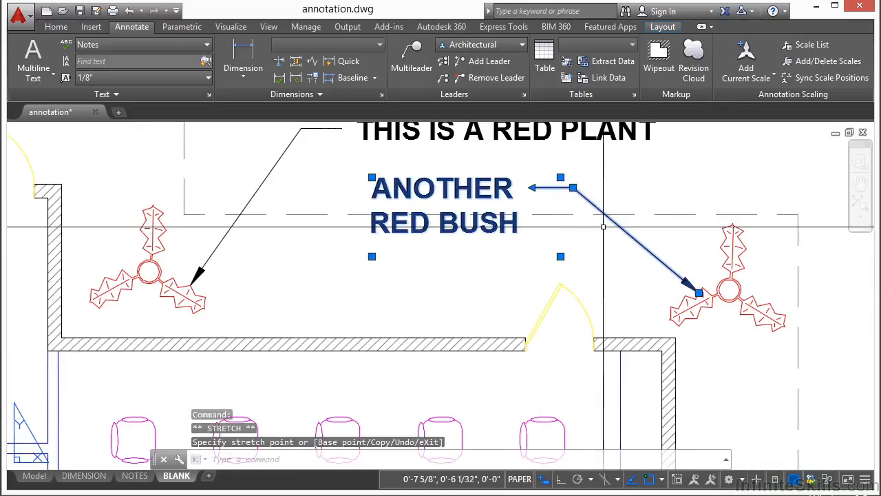
{"action": "left_click", "coordinate": [699, 292]}
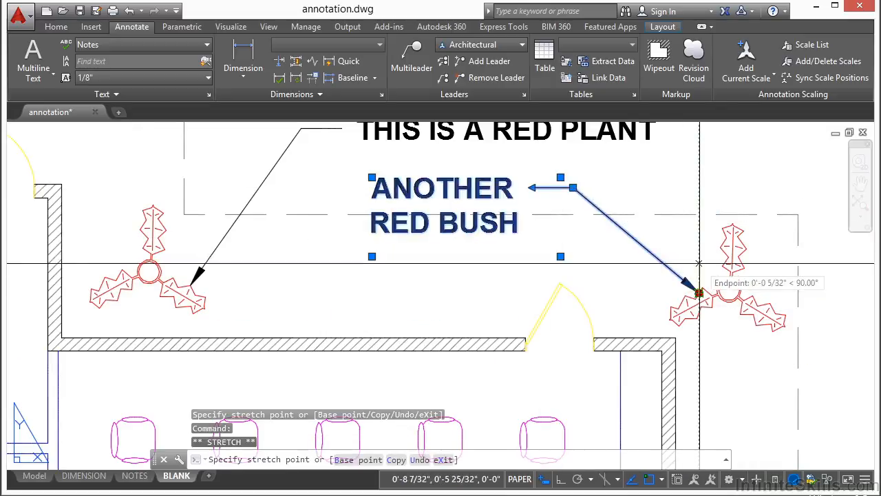
{"action": "left_click", "coordinate": [723, 228]}
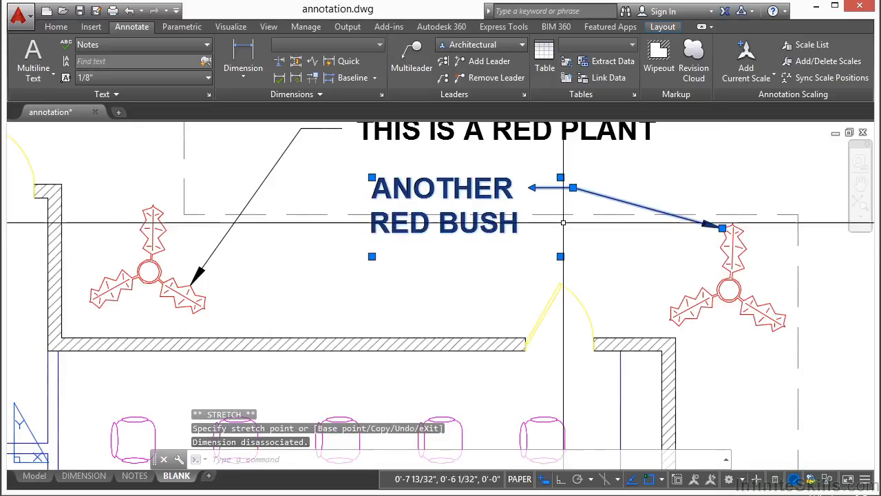
Step: Reposition the label's landing, shifting it left and then back to the right
{"action": "scroll", "coordinate": [535, 199], "scroll_direction": "up", "scroll_amount": 2}
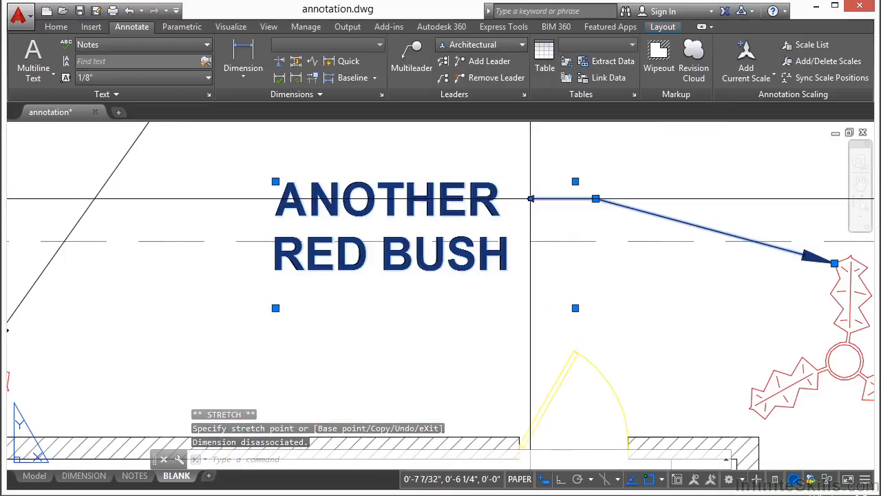
{"action": "left_click", "coordinate": [530, 199]}
{"action": "left_click", "coordinate": [424, 199]}
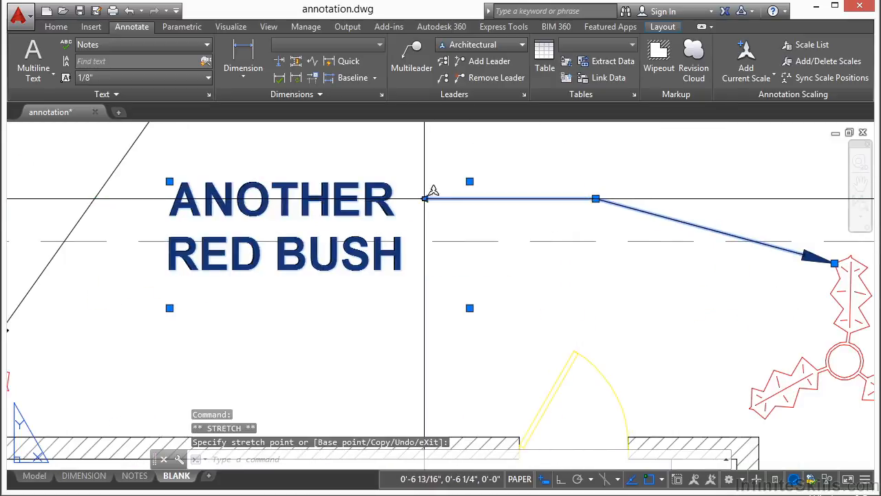
{"action": "left_click", "coordinate": [424, 199]}
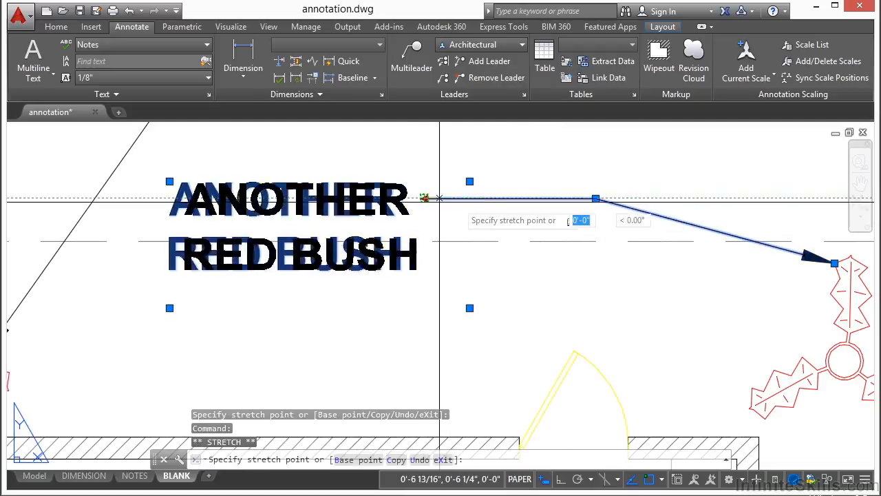
{"action": "left_click", "coordinate": [561, 199]}
{"action": "scroll", "coordinate": [538, 227], "scroll_direction": "down", "scroll_amount": 2}
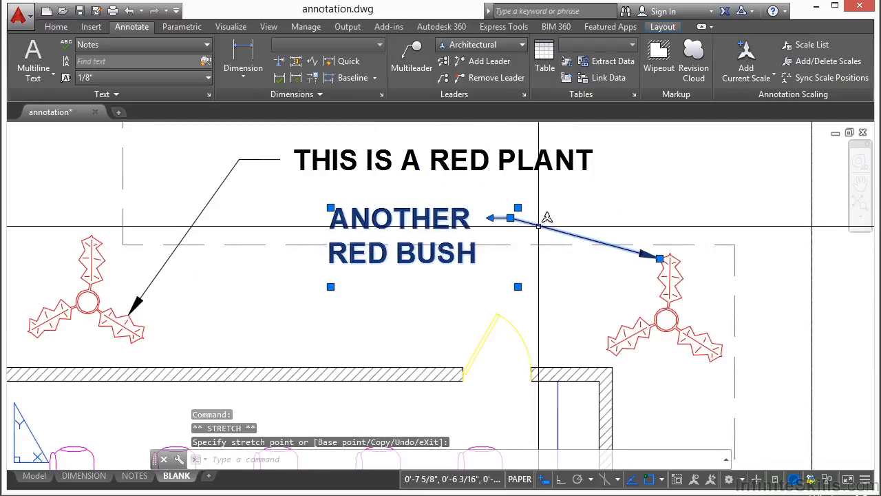
Step: Add leaders from the note to five more red plants: top-left, middle-left, bottom-left, bottom-middle and bottom-right
{"action": "right_click", "coordinate": [538, 226]}
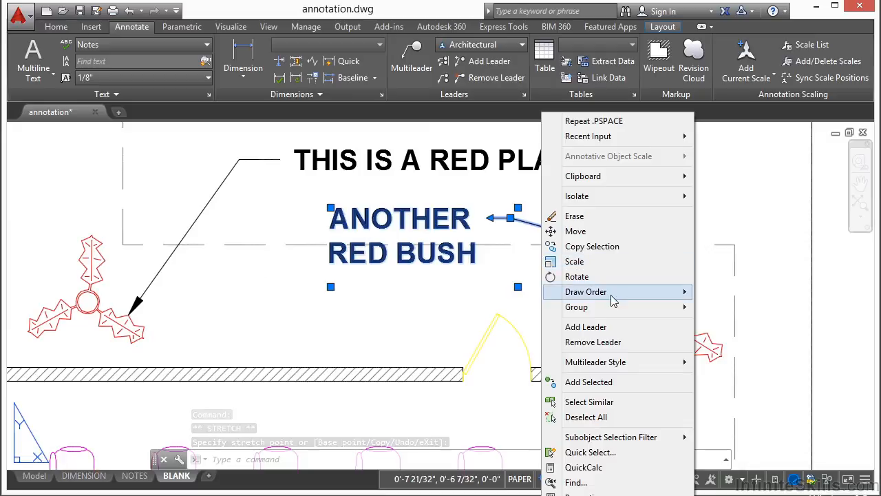
{"action": "left_click", "coordinate": [599, 328]}
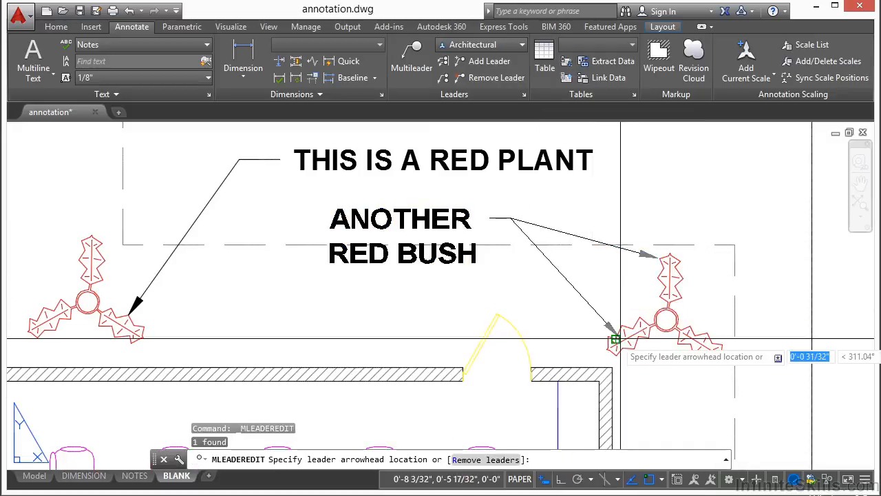
{"action": "scroll", "coordinate": [336, 195], "scroll_direction": "down", "scroll_amount": 5}
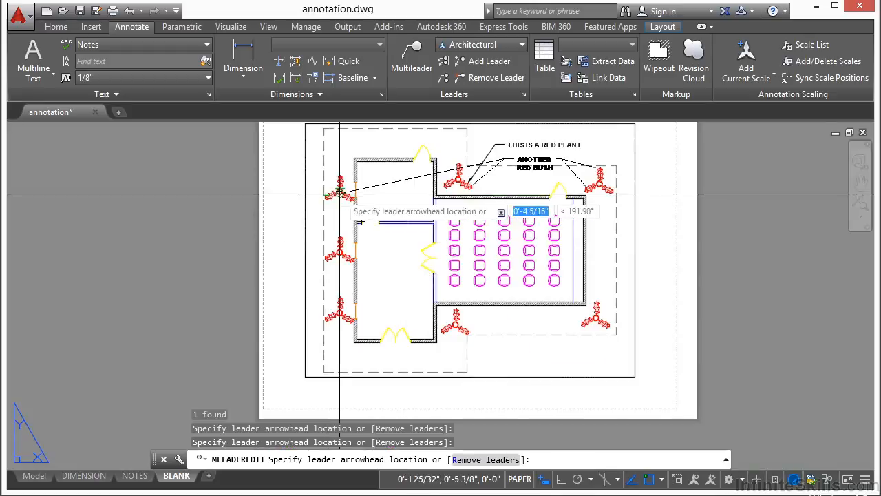
{"action": "left_click", "coordinate": [336, 195]}
{"action": "left_click", "coordinate": [340, 255]}
{"action": "left_click", "coordinate": [341, 314]}
{"action": "left_click", "coordinate": [462, 318]}
{"action": "left_click", "coordinate": [600, 308]}
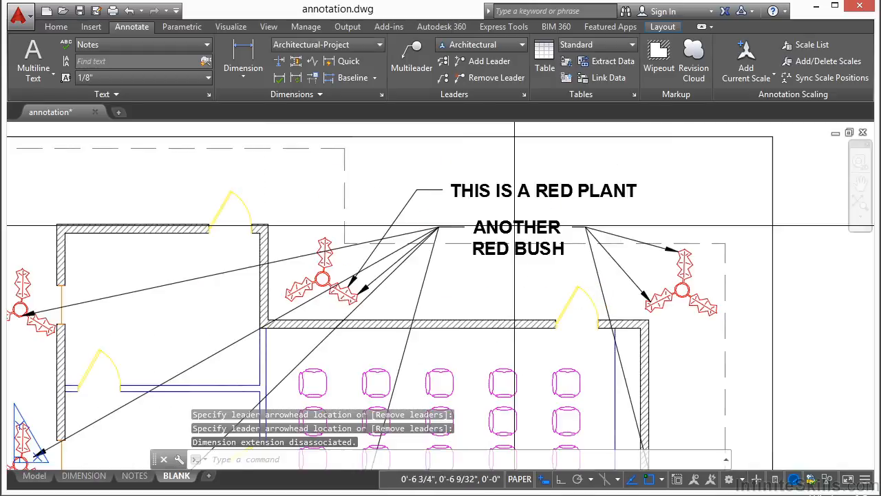
Step: Stretch the note's landing to place the ANOTHER RED BUSH text along the building's top wall
{"action": "left_click", "coordinate": [514, 225]}
{"action": "left_click", "coordinate": [438, 228]}
{"action": "scroll", "coordinate": [438, 228], "scroll_direction": "down", "scroll_amount": 4}
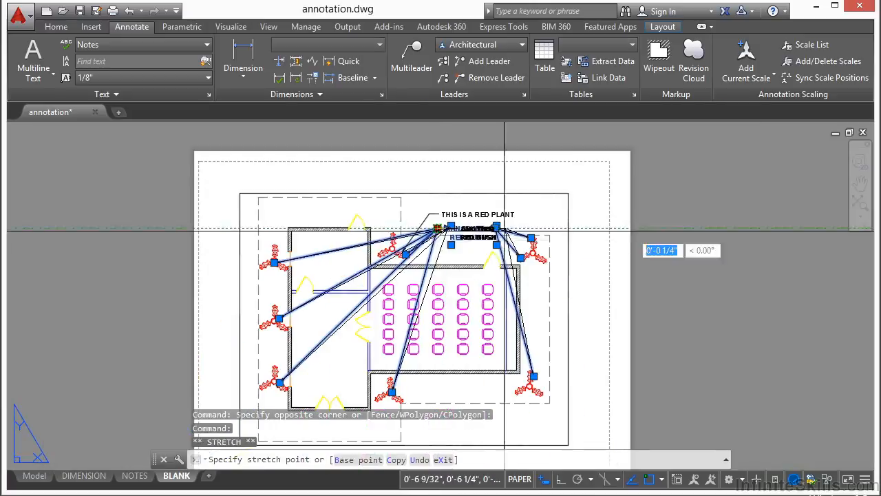
{"action": "left_click", "coordinate": [606, 227]}
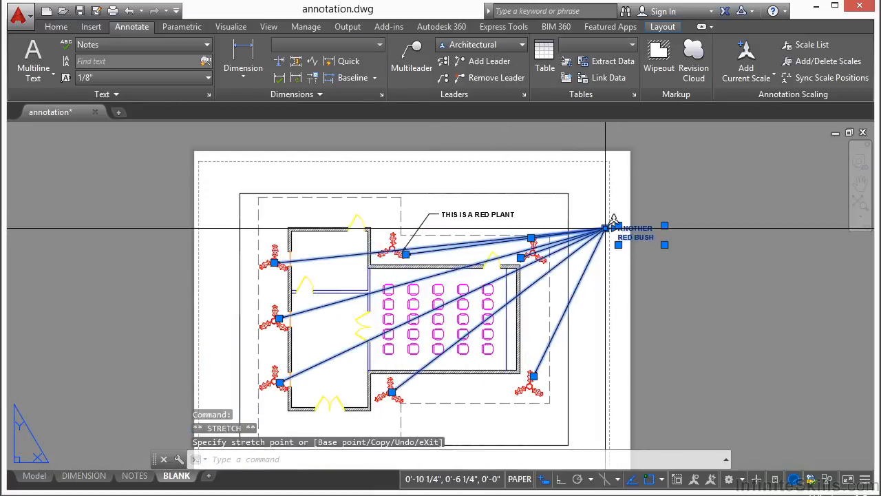
{"action": "left_click", "coordinate": [606, 227]}
{"action": "scroll", "coordinate": [472, 233], "scroll_direction": "up", "scroll_amount": 2}
{"action": "left_click", "coordinate": [431, 268]}
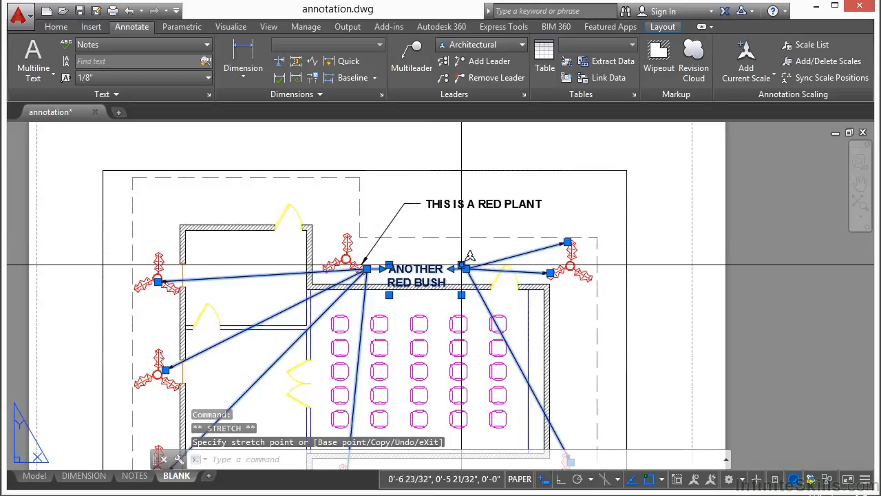
{"action": "scroll", "coordinate": [432, 265], "scroll_direction": "up", "scroll_amount": 4}
{"action": "key", "text": "Escape"}
{"action": "scroll", "coordinate": [389, 268], "scroll_direction": "down", "scroll_amount": 2}
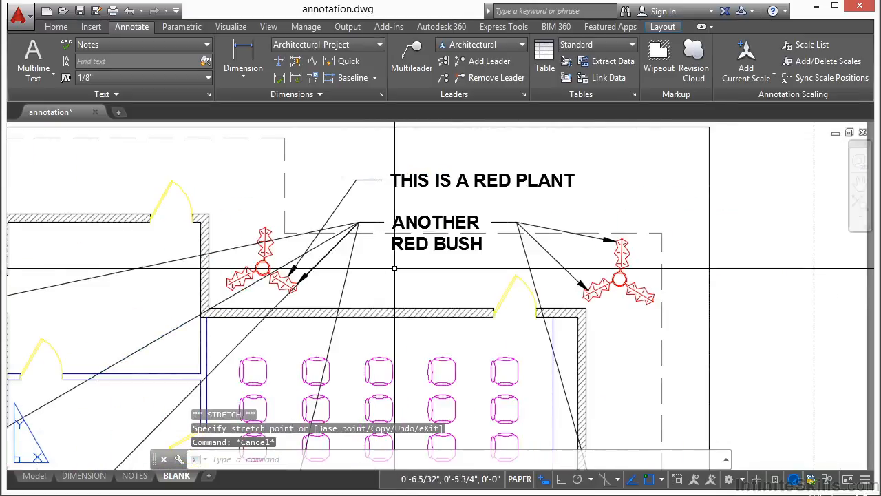
{"action": "left_click", "coordinate": [551, 253]}
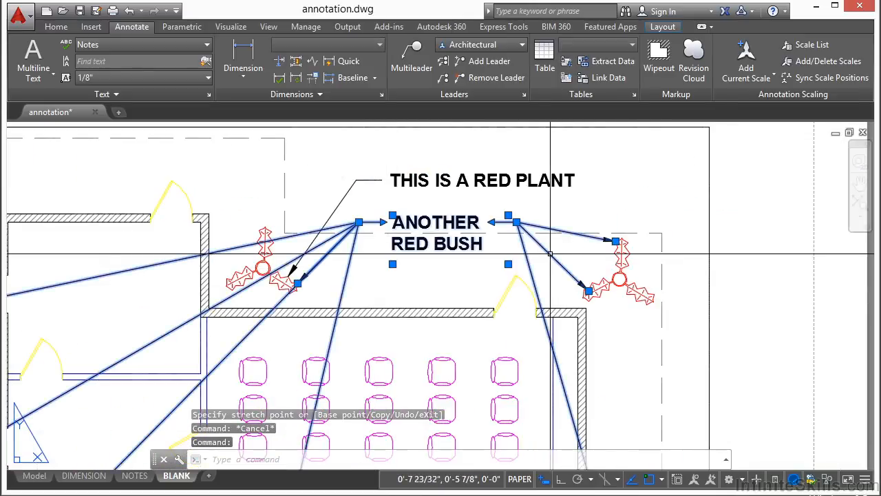
Step: Use Remove Leader to delete the extra leaders, leaving just the arrow to the right plant's top leaf
{"action": "right_click", "coordinate": [551, 257]}
{"action": "left_click", "coordinate": [593, 342]}
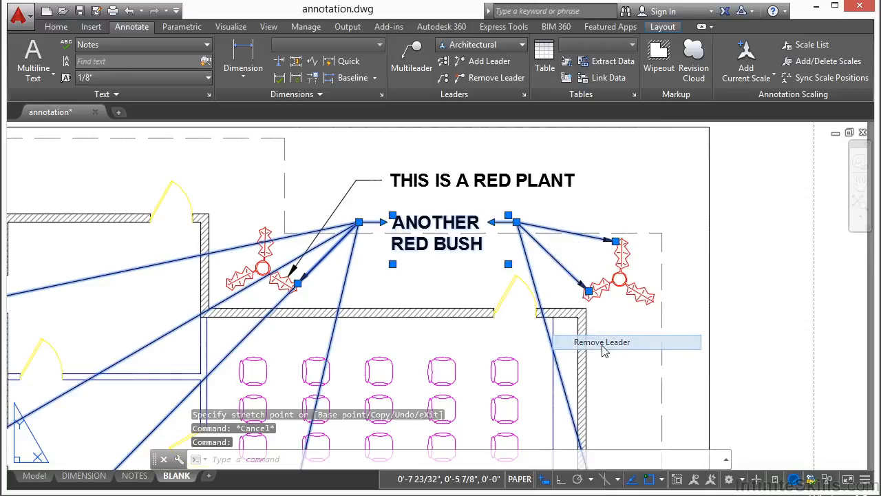
{"action": "left_click", "coordinate": [567, 267]}
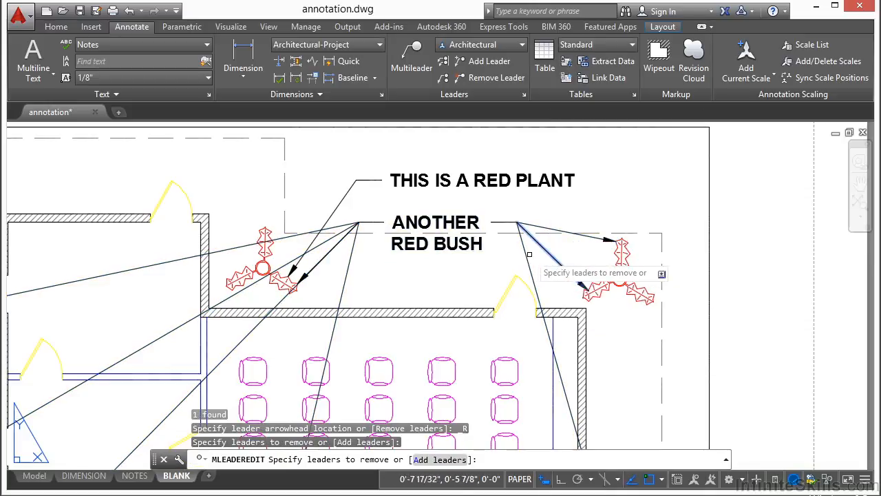
{"action": "left_click", "coordinate": [525, 254]}
{"action": "left_click", "coordinate": [352, 265]}
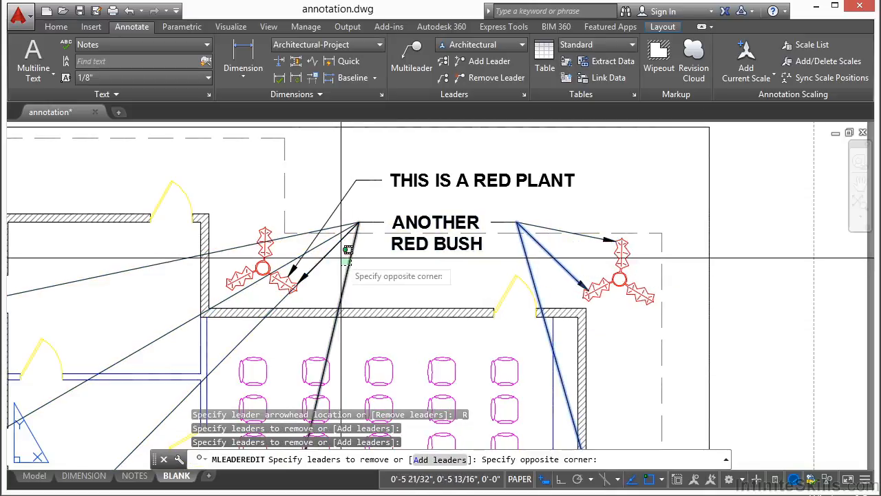
{"action": "left_click", "coordinate": [324, 248]}
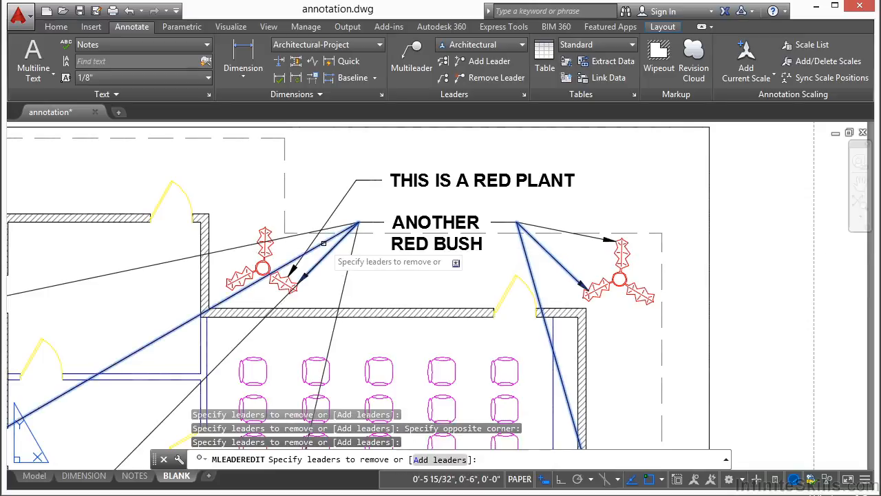
{"action": "key", "text": "Return"}
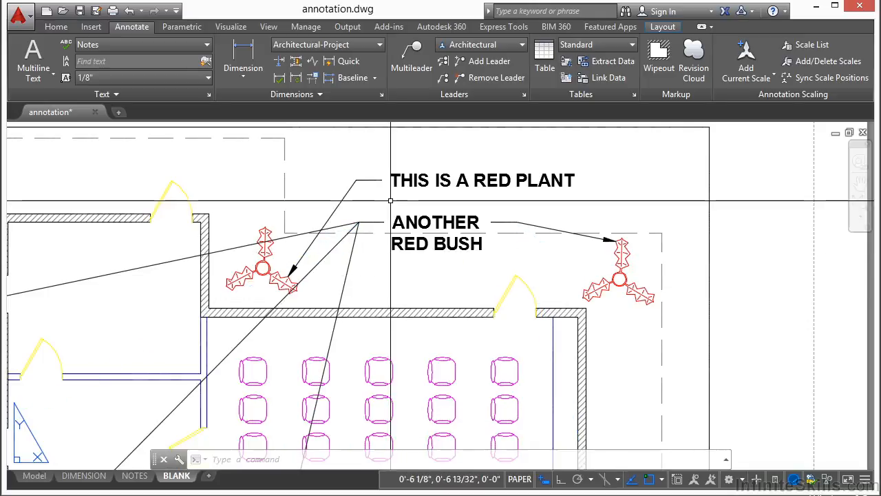
{"action": "left_click", "coordinate": [469, 235]}
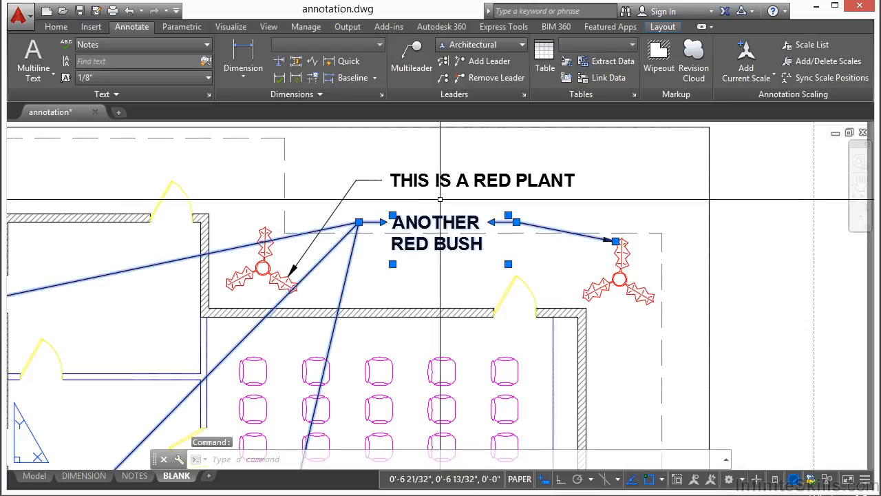
Step: Add a multileader labelled CHAIR pointing at a chair
{"action": "key", "text": "Escape"}
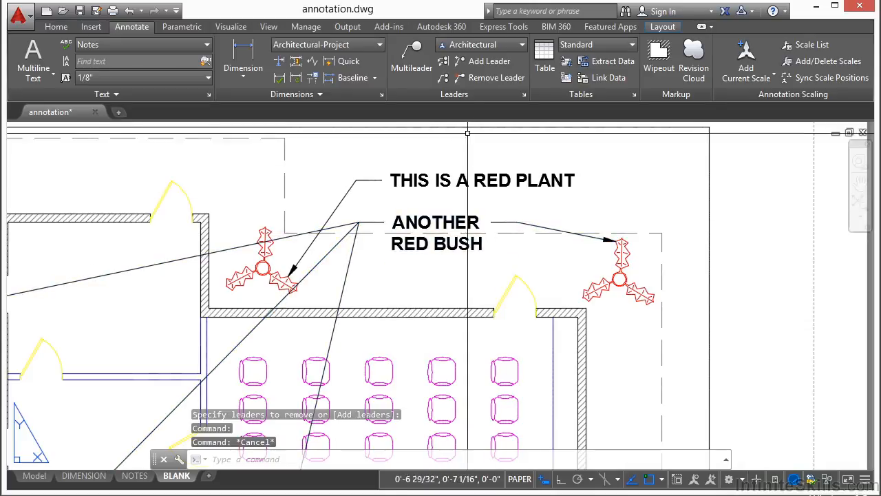
{"action": "left_click", "coordinate": [412, 55]}
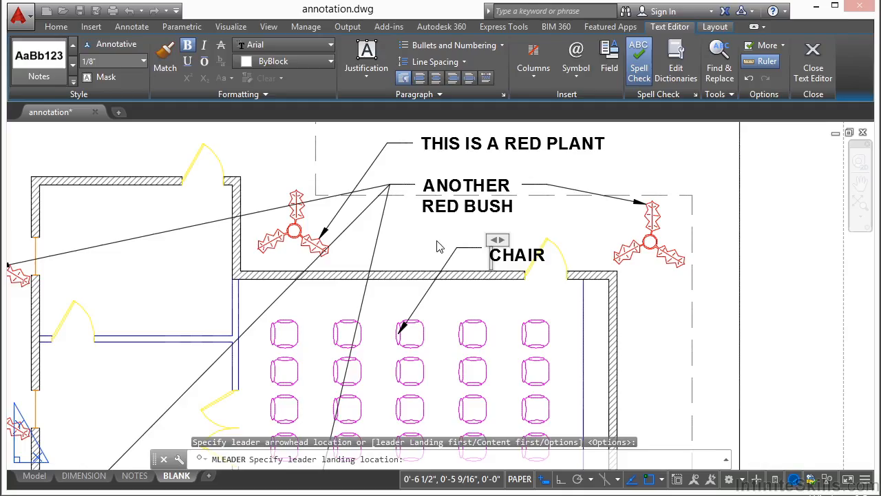
{"action": "left_click", "coordinate": [440, 247]}
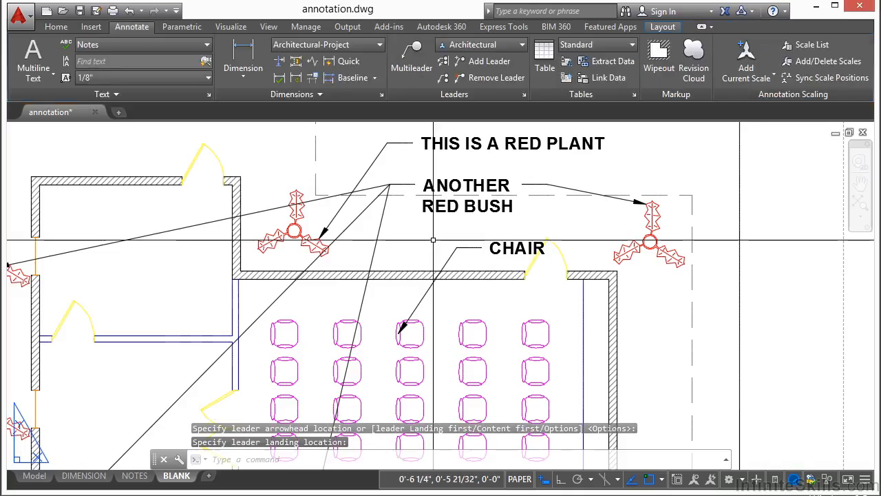
Step: Align the RED PLANT, RED BUSH and CHAIR notes vertically to the THIS IS A RED PLANT note
{"action": "left_click", "coordinate": [443, 62]}
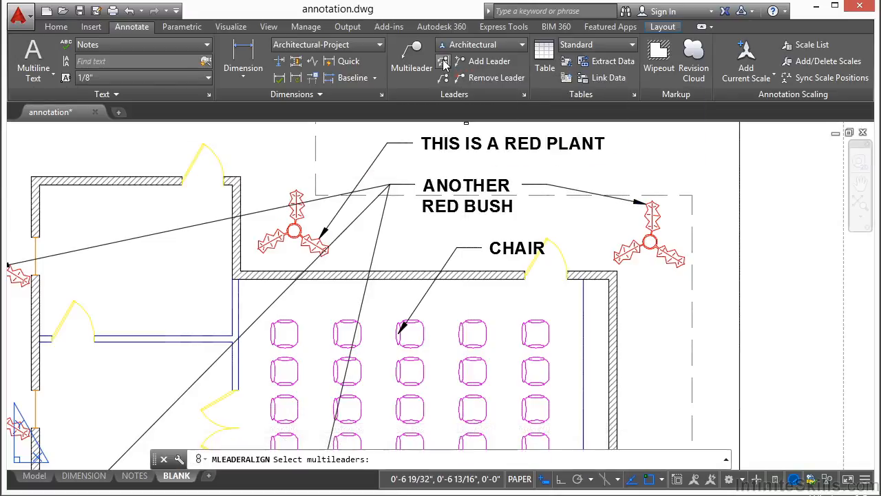
{"action": "left_click", "coordinate": [444, 132]}
{"action": "left_click", "coordinate": [449, 185]}
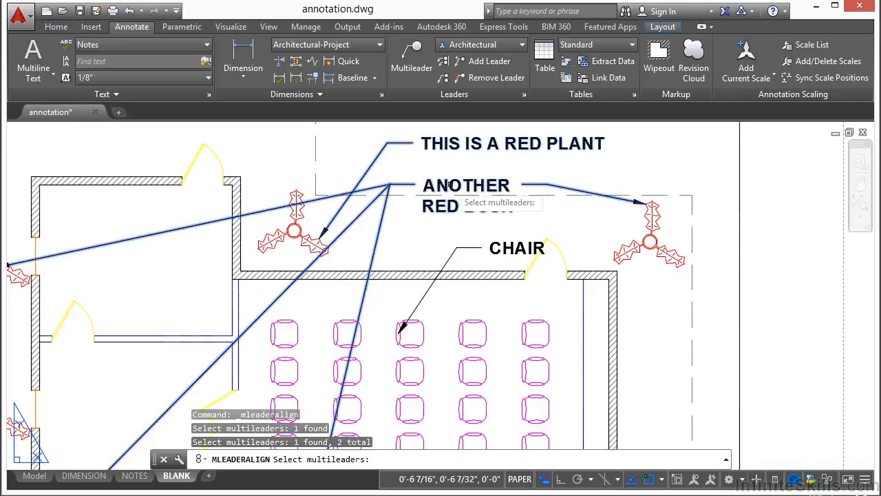
{"action": "left_click", "coordinate": [510, 247]}
{"action": "key", "text": "Return"}
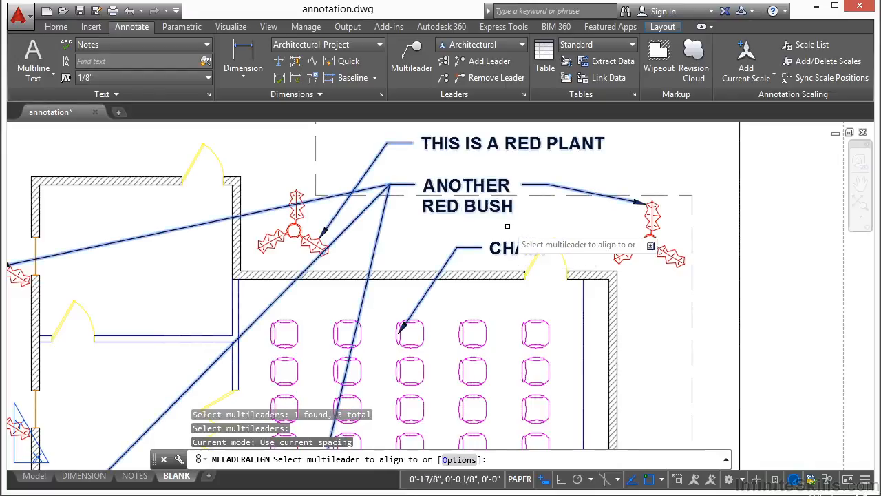
{"action": "left_click", "coordinate": [449, 142]}
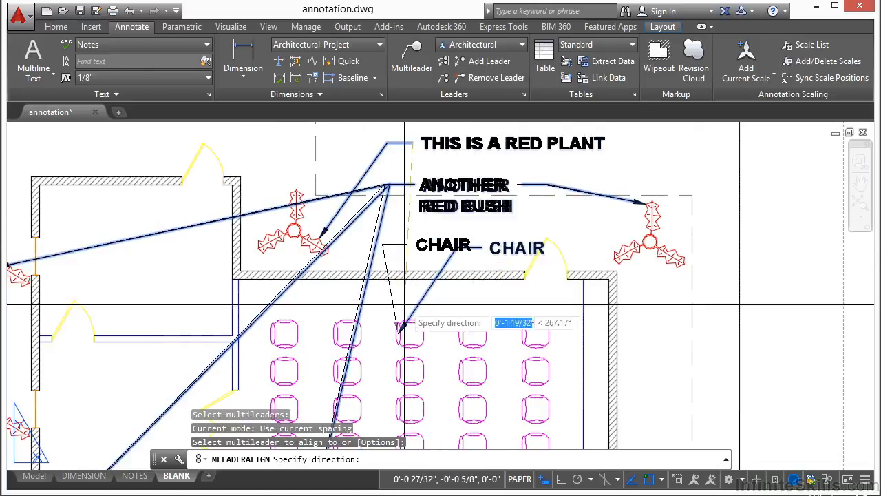
{"action": "left_click", "coordinate": [413, 328]}
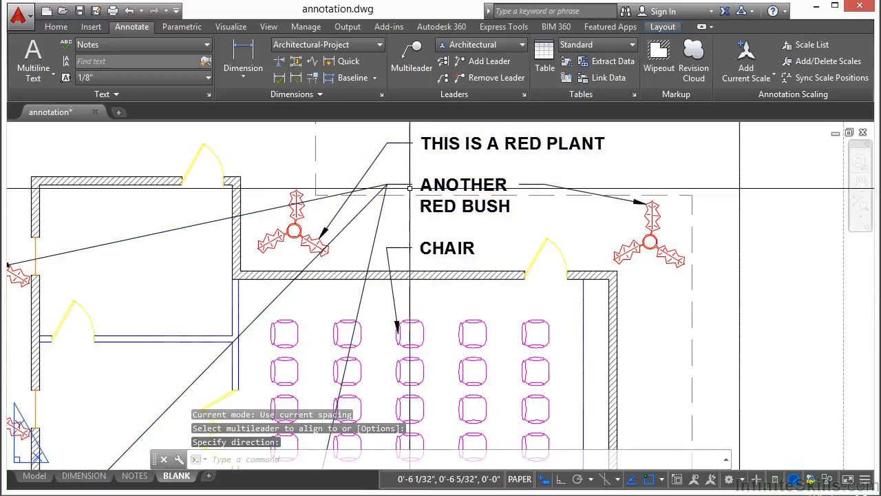
{"action": "middle_click_drag", "start_coordinate": [482, 216], "coordinate": [452, 247]}
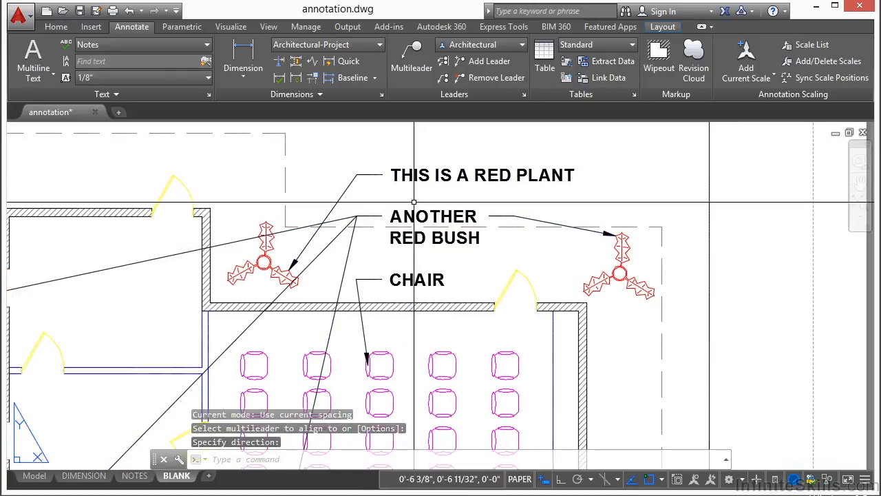
Step: In the Multileader Style Manager, select Standard and start a new style named CIRCLE based on it
{"action": "left_click", "coordinate": [443, 79]}
{"action": "key", "text": "Escape"}
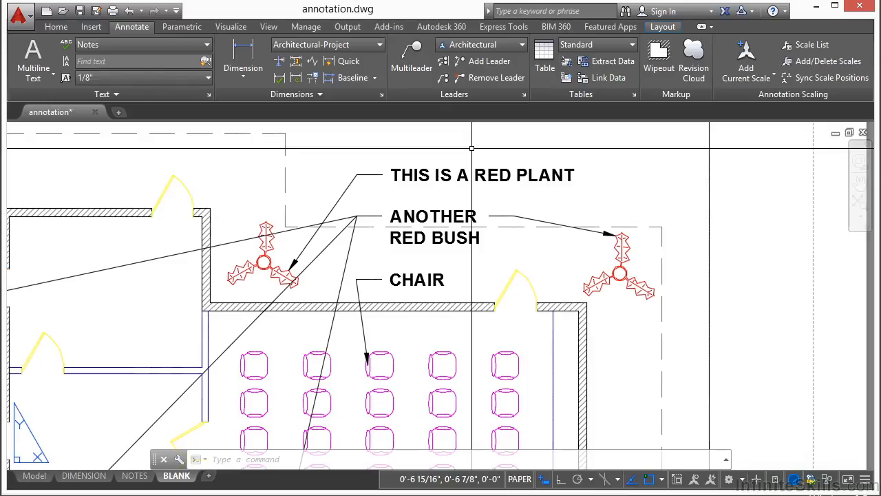
{"action": "left_click", "coordinate": [524, 95]}
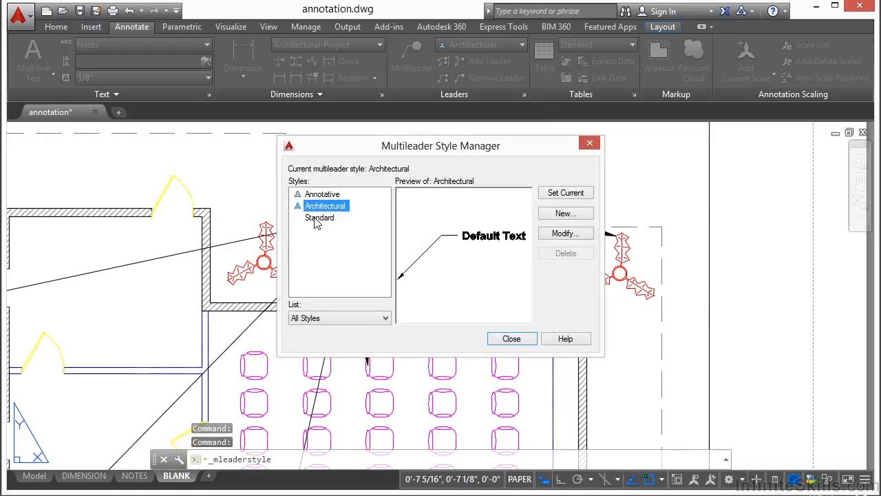
{"action": "left_click", "coordinate": [317, 219]}
{"action": "left_click", "coordinate": [331, 196]}
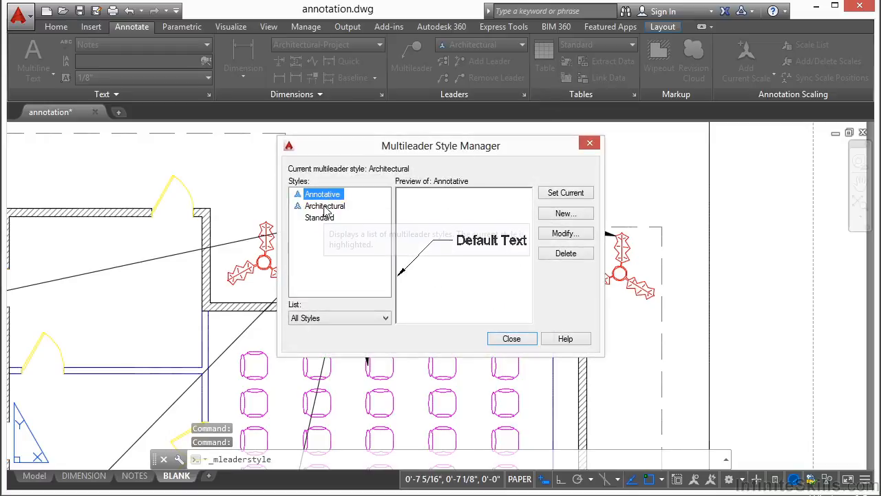
{"action": "left_click", "coordinate": [325, 206]}
{"action": "left_click", "coordinate": [320, 218]}
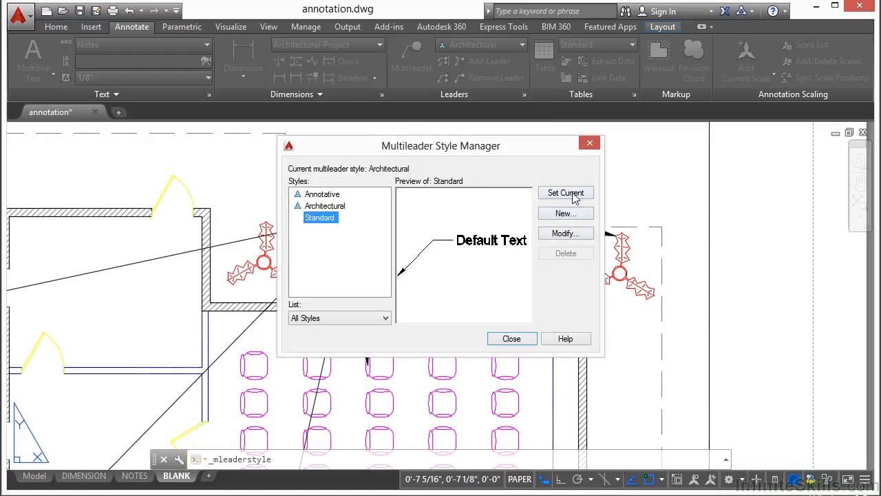
{"action": "left_click", "coordinate": [574, 215]}
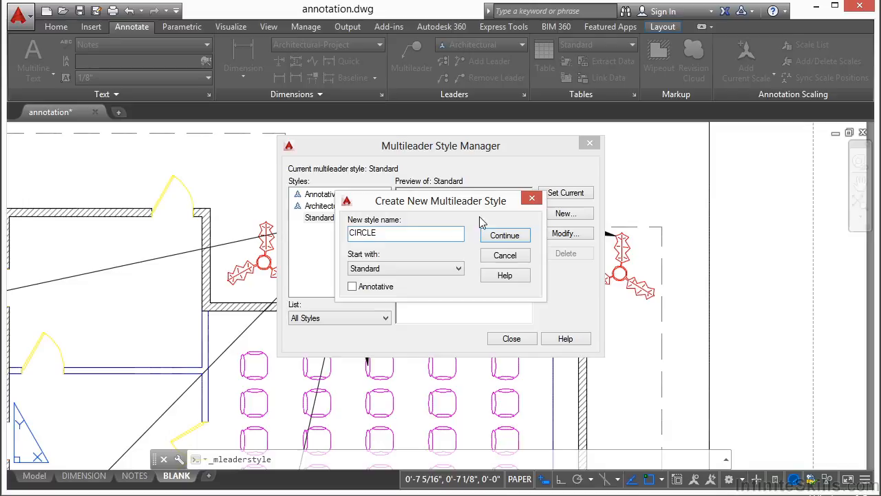
{"action": "left_click", "coordinate": [504, 235]}
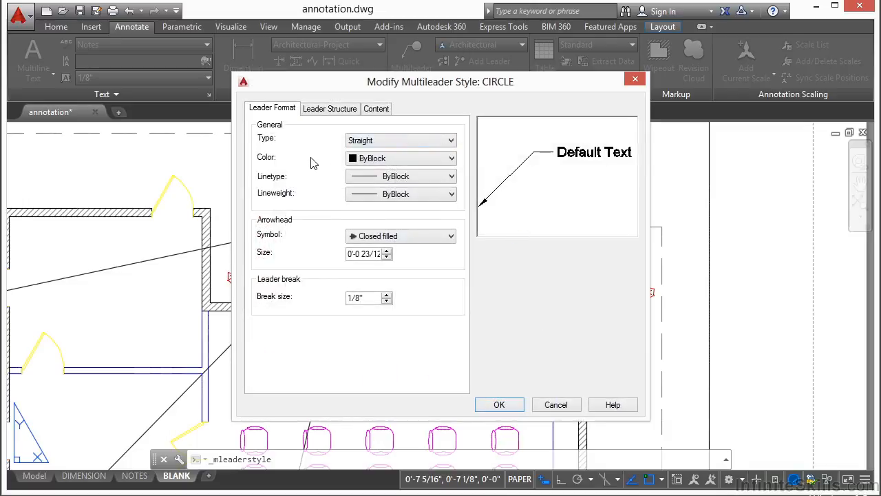
Step: Set the CIRCLE style's arrowhead symbol to Dot
{"action": "left_click", "coordinate": [369, 113]}
{"action": "left_click", "coordinate": [349, 112]}
{"action": "left_click", "coordinate": [269, 112]}
{"action": "left_click", "coordinate": [447, 238]}
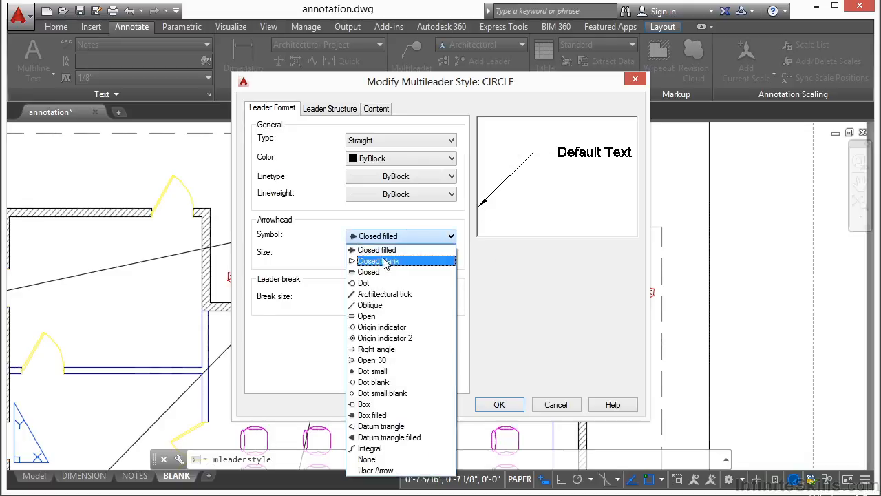
{"action": "left_click", "coordinate": [372, 283]}
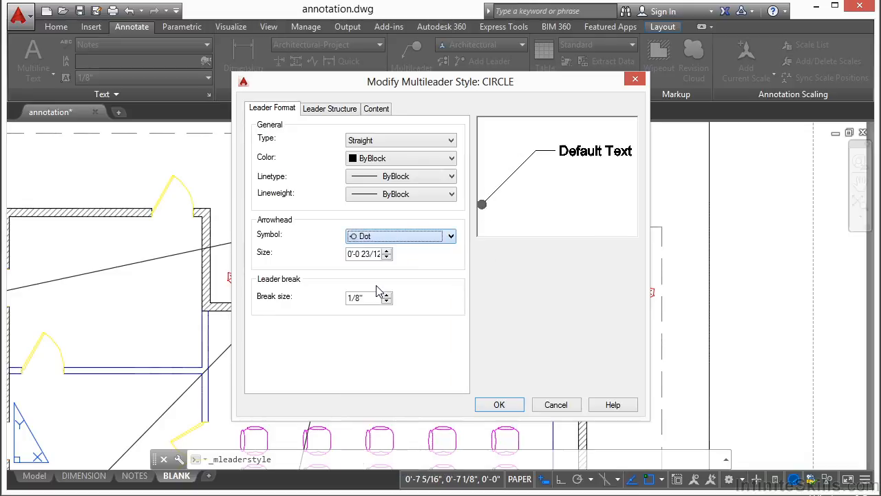
Step: Change the CIRCLE style's leader type from Straight to Spline
{"action": "left_click", "coordinate": [433, 148]}
{"action": "left_click", "coordinate": [435, 147]}
{"action": "left_click", "coordinate": [432, 145]}
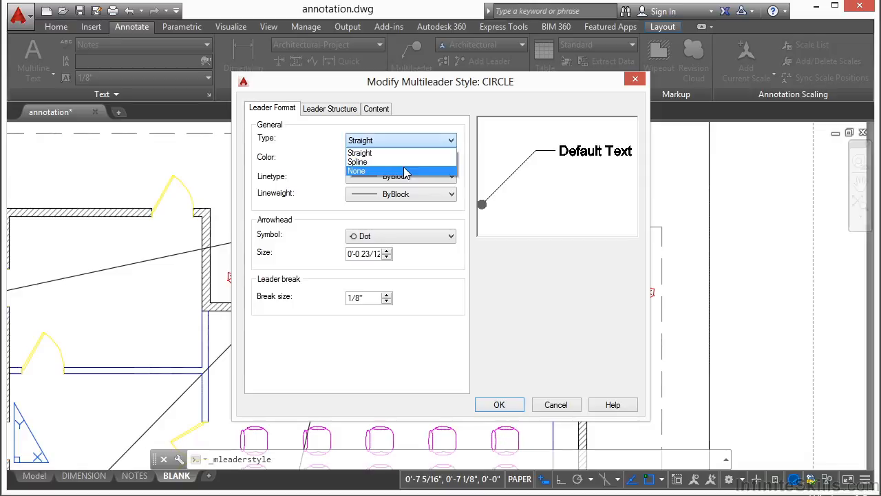
{"action": "left_click", "coordinate": [405, 164]}
{"action": "left_click", "coordinate": [415, 141]}
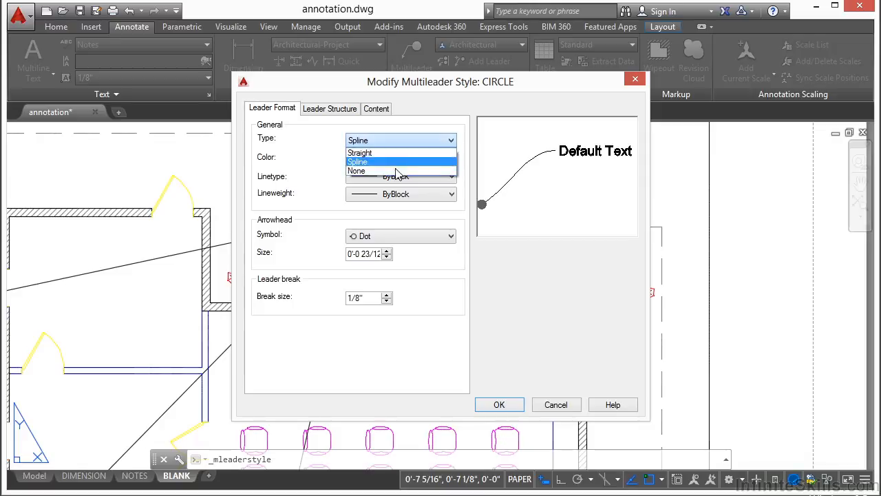
{"action": "left_click", "coordinate": [398, 173]}
{"action": "left_click", "coordinate": [414, 142]}
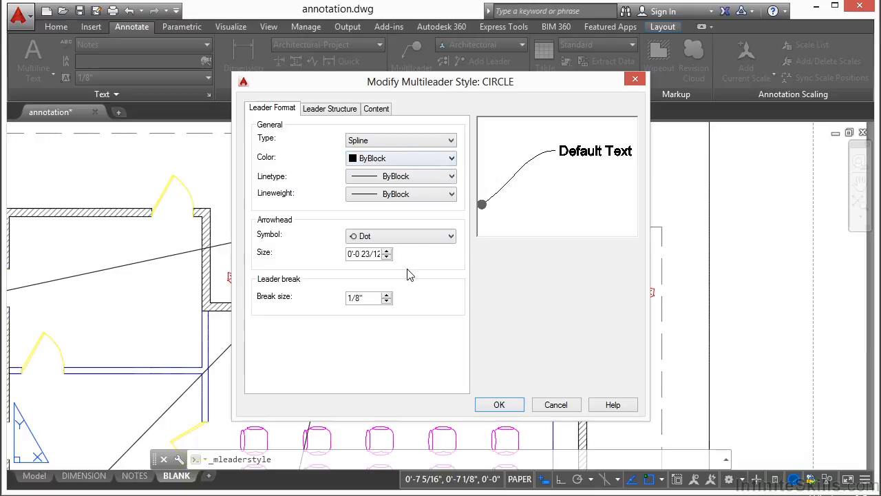
{"action": "left_click", "coordinate": [326, 110]}
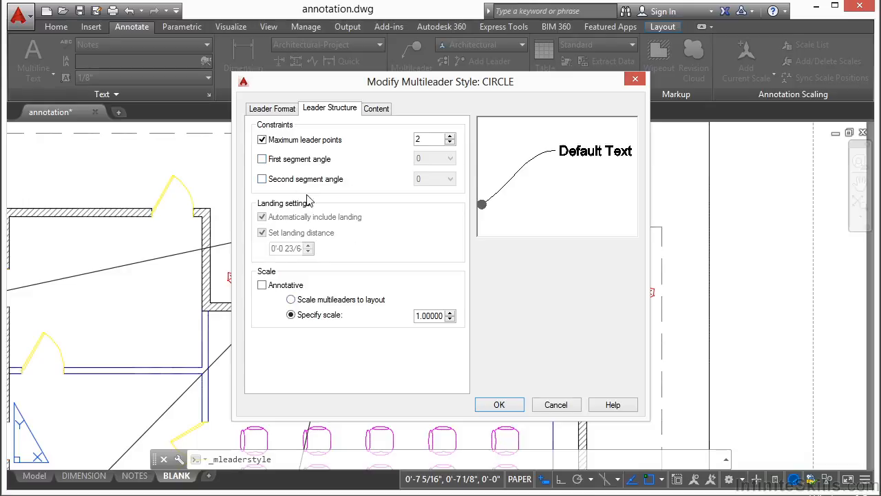
Step: Set the CIRCLE style's content to Block with the Circle source block, after previewing Detail Callout and Slot
{"action": "left_click", "coordinate": [381, 111]}
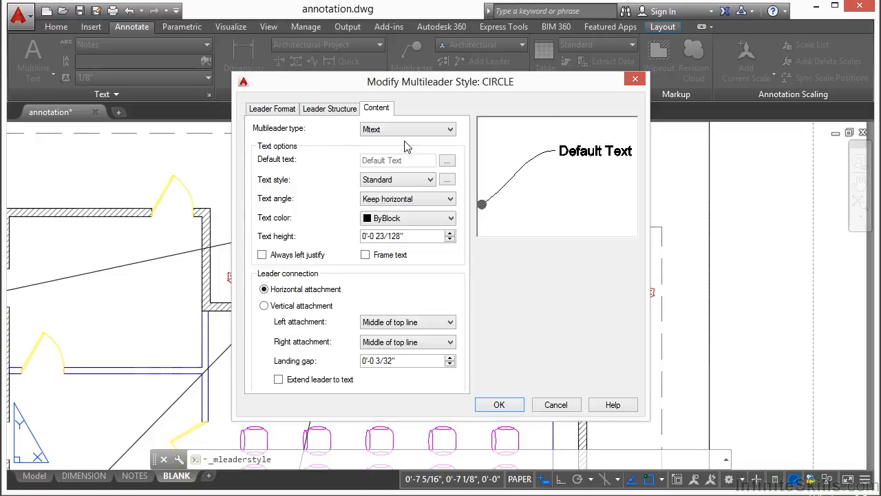
{"action": "left_click", "coordinate": [438, 130]}
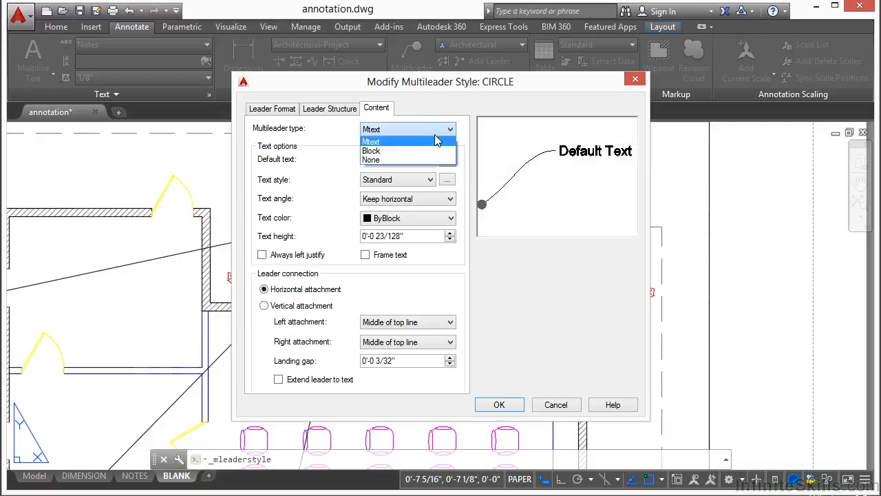
{"action": "left_click", "coordinate": [385, 151]}
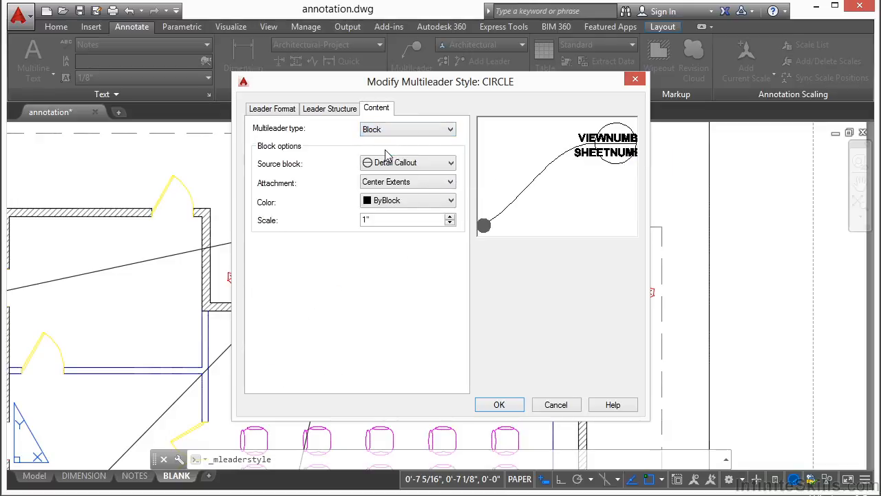
{"action": "left_click", "coordinate": [450, 164]}
{"action": "left_click", "coordinate": [393, 200]}
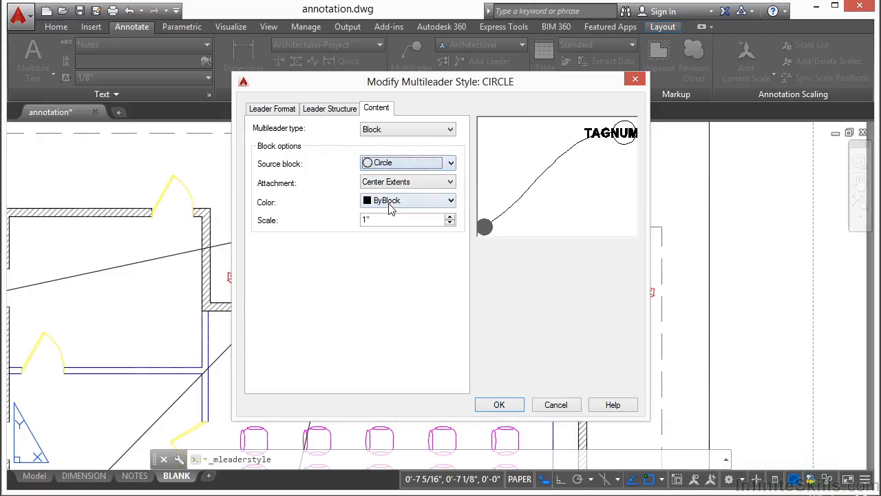
{"action": "left_click", "coordinate": [451, 164]}
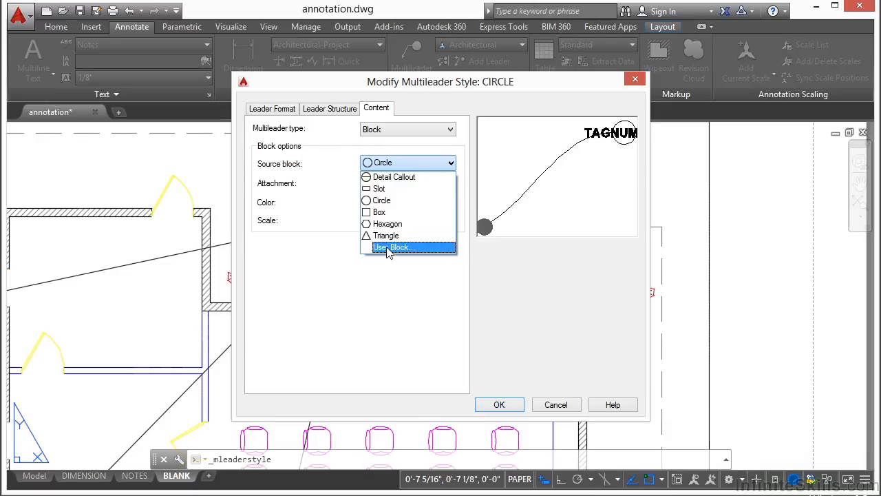
{"action": "left_click", "coordinate": [390, 179]}
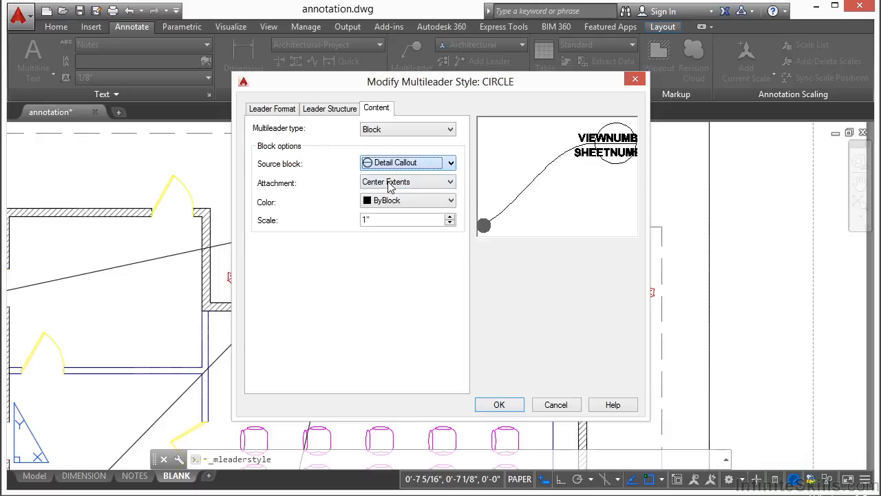
{"action": "left_click", "coordinate": [453, 168]}
{"action": "left_click", "coordinate": [431, 188]}
{"action": "left_click", "coordinate": [451, 163]}
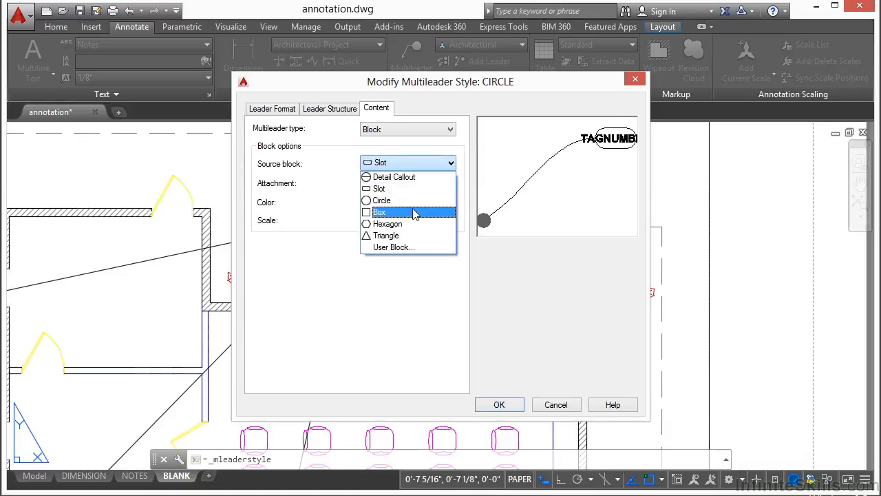
{"action": "left_click", "coordinate": [397, 200]}
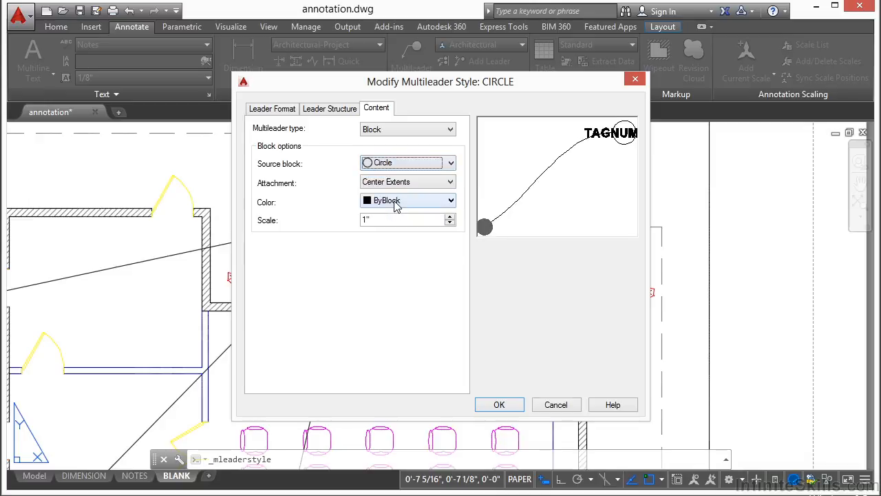
{"action": "left_click", "coordinate": [499, 404]}
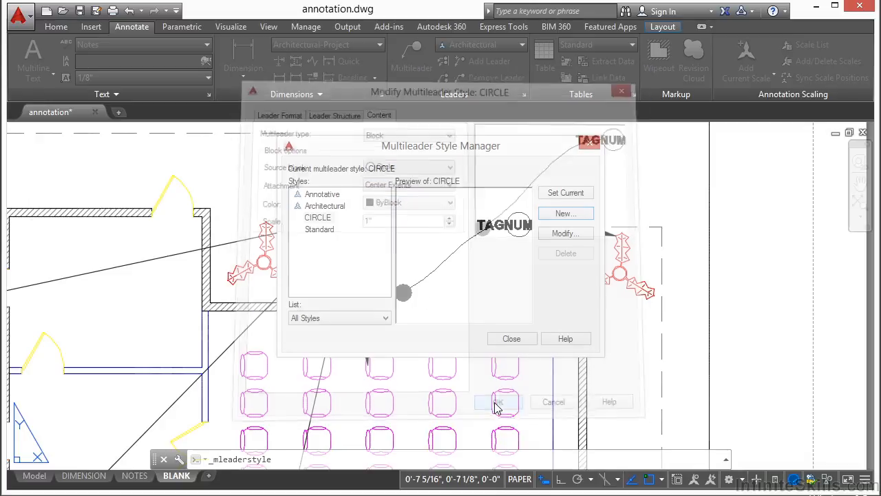
Step: Draw a circle-tag multileader numbered 1 pointing at the wall corner
{"action": "left_click", "coordinate": [511, 339]}
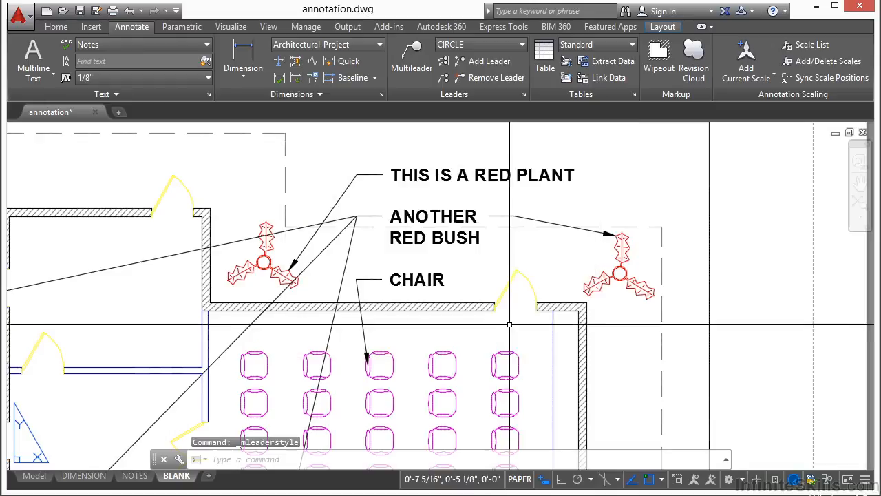
{"action": "left_click", "coordinate": [417, 52]}
{"action": "scroll", "coordinate": [482, 246], "scroll_direction": "down", "scroll_amount": 4}
{"action": "scroll", "coordinate": [414, 273], "scroll_direction": "up", "scroll_amount": 2}
{"action": "scroll", "coordinate": [186, 276], "scroll_direction": "up", "scroll_amount": 4}
{"action": "left_click", "coordinate": [279, 289]}
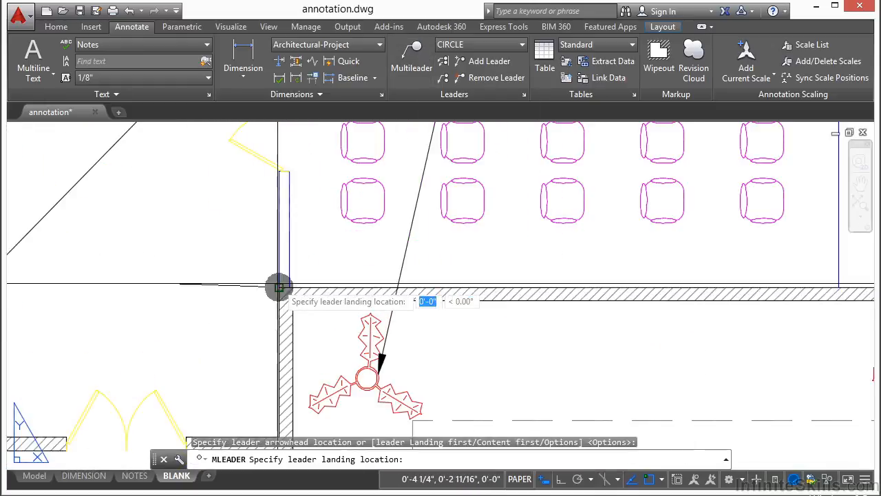
{"action": "scroll", "coordinate": [404, 272], "scroll_direction": "down", "scroll_amount": 3}
{"action": "scroll", "coordinate": [521, 299], "scroll_direction": "up", "scroll_amount": 2}
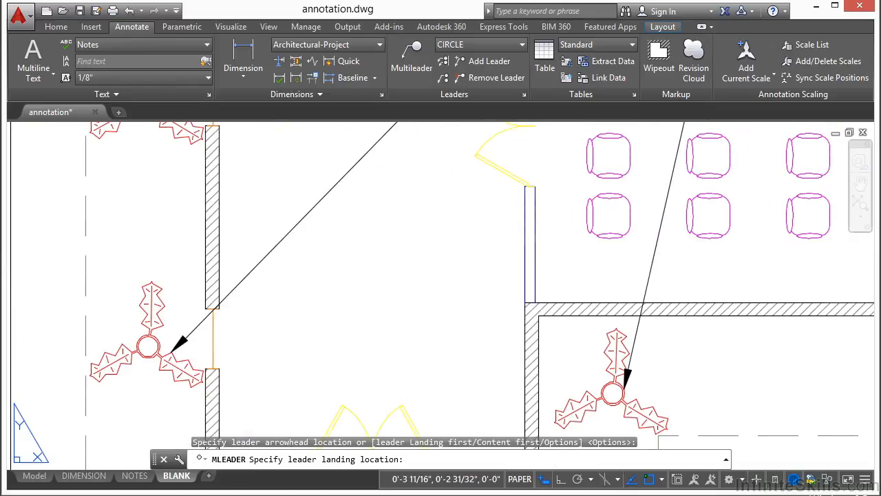
{"action": "left_click", "coordinate": [429, 262]}
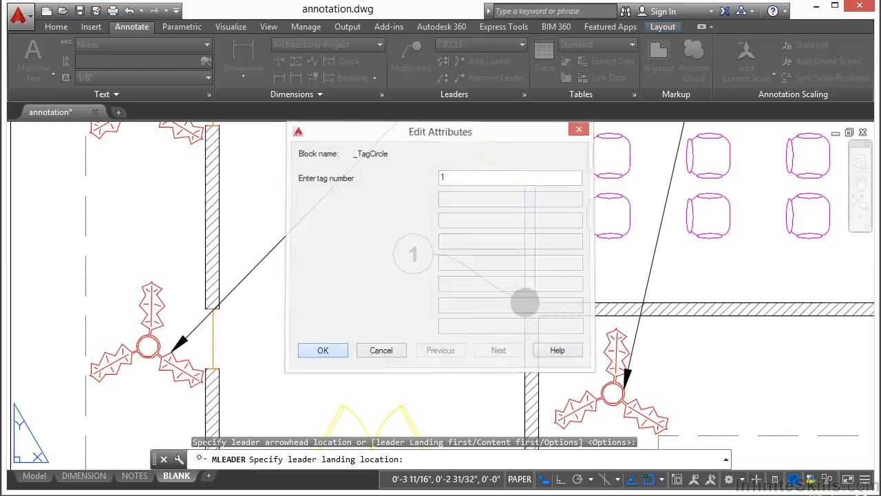
{"action": "left_click", "coordinate": [336, 352]}
Step: Add a second circle-tag multileader numbered 2 pointing at the wall
{"action": "left_click", "coordinate": [410, 54]}
{"action": "scroll", "coordinate": [427, 238], "scroll_direction": "down", "scroll_amount": 2}
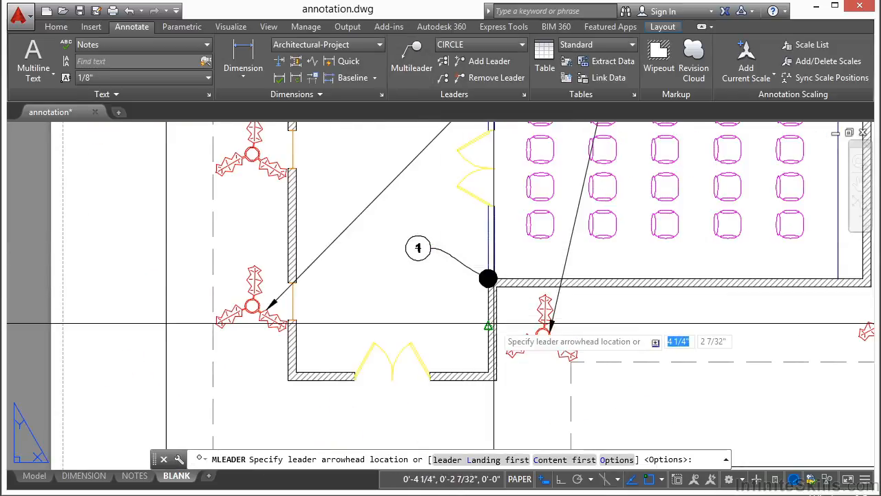
{"action": "left_click", "coordinate": [490, 324]}
{"action": "left_click", "coordinate": [408, 301]}
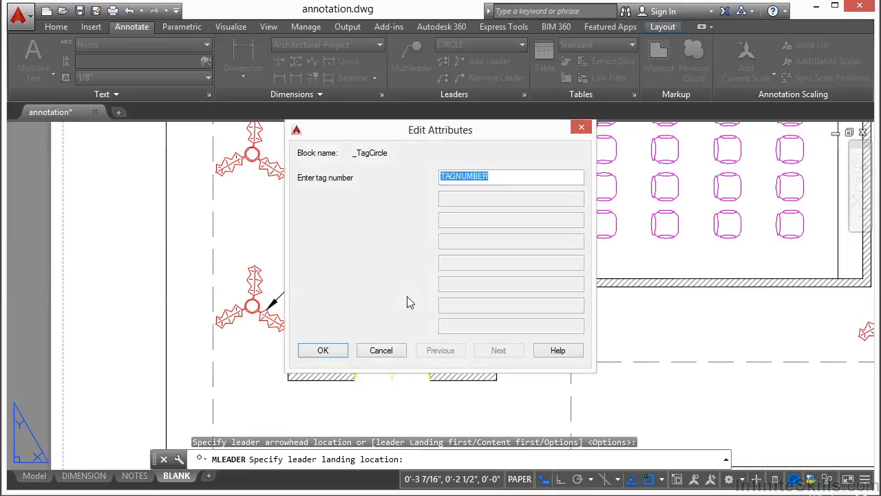
{"action": "left_click", "coordinate": [323, 352]}
{"action": "scroll", "coordinate": [443, 285], "scroll_direction": "up", "scroll_amount": 3}
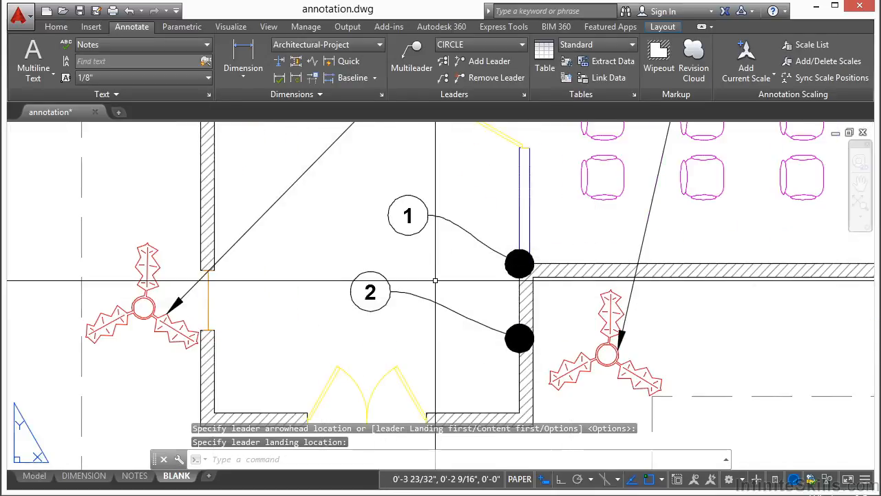
Step: Collect multileaders 1 and 2 into one leader with the tags side by side
{"action": "left_click", "coordinate": [443, 82]}
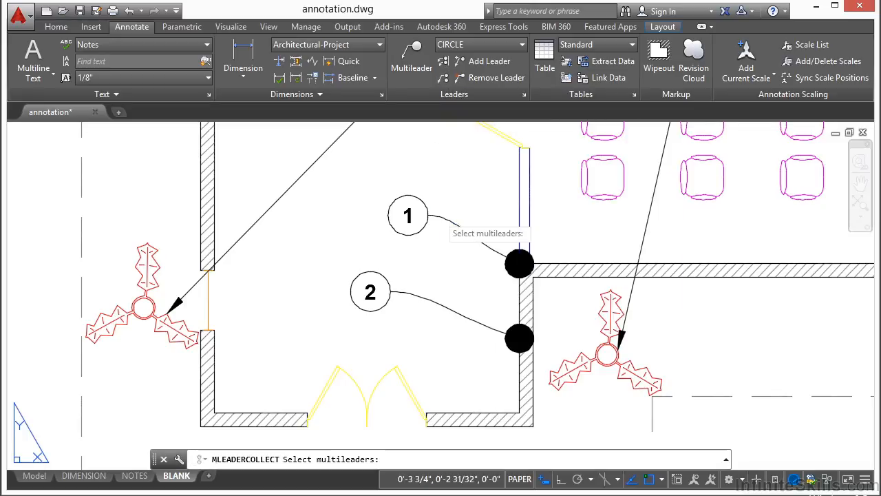
{"action": "left_click", "coordinate": [435, 217]}
{"action": "left_click", "coordinate": [434, 305]}
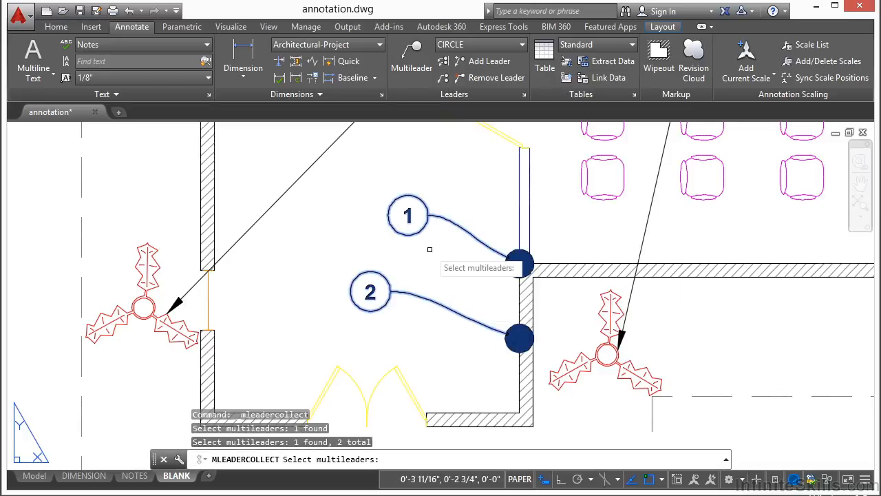
{"action": "key", "text": "Return"}
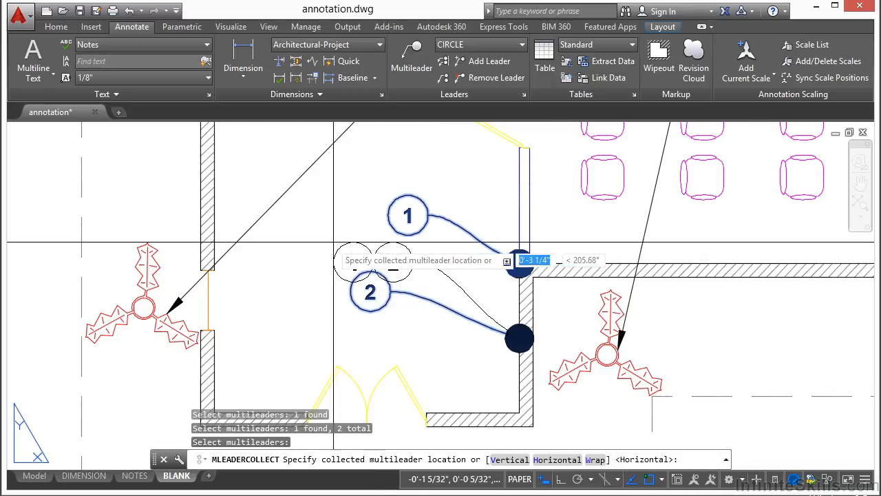
{"action": "left_click", "coordinate": [313, 228]}
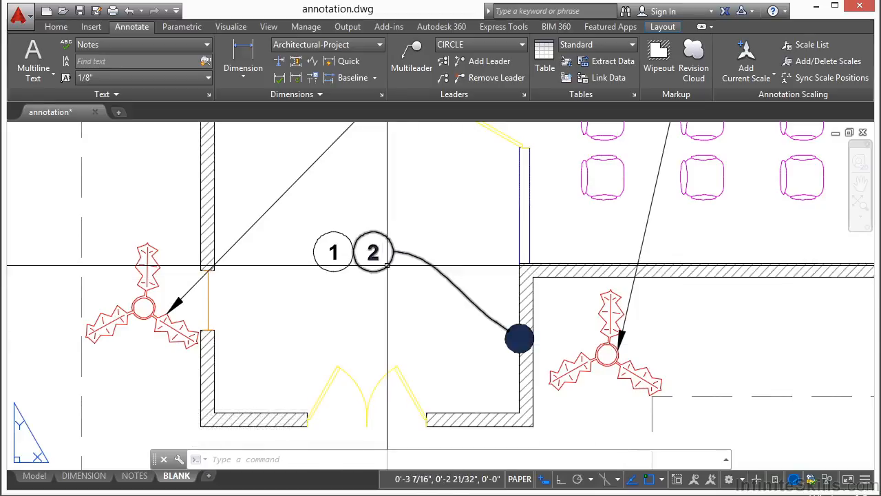
{"action": "left_click", "coordinate": [340, 273]}
{"action": "left_click", "coordinate": [344, 258]}
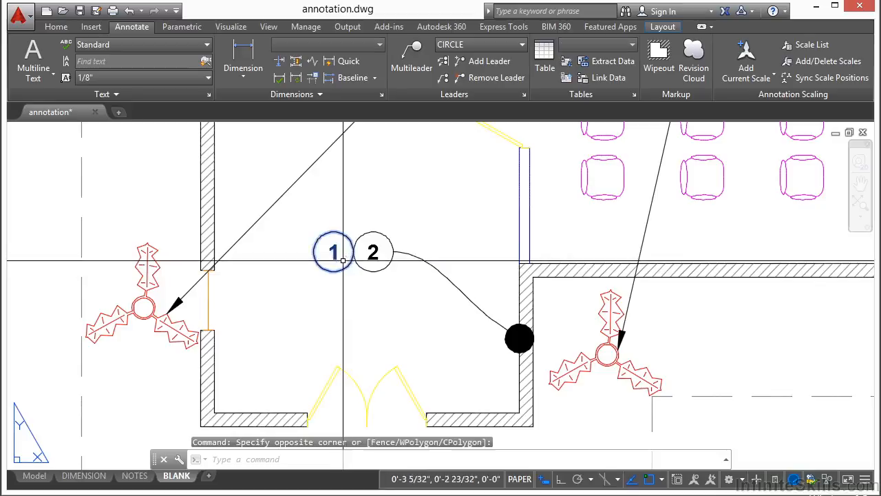
{"action": "key", "text": "Escape"}
{"action": "key", "text": "Escape"}
{"action": "left_click", "coordinate": [417, 257]}
{"action": "left_click", "coordinate": [393, 252]}
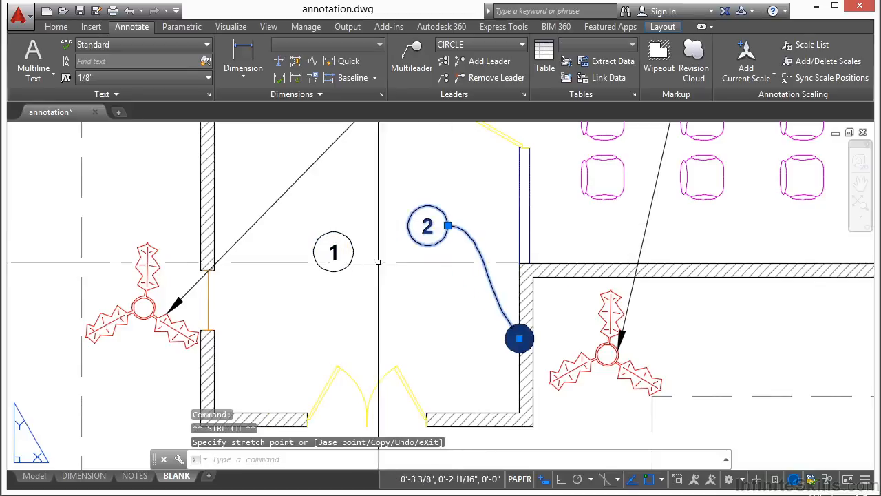
{"action": "key", "text": "Escape"}
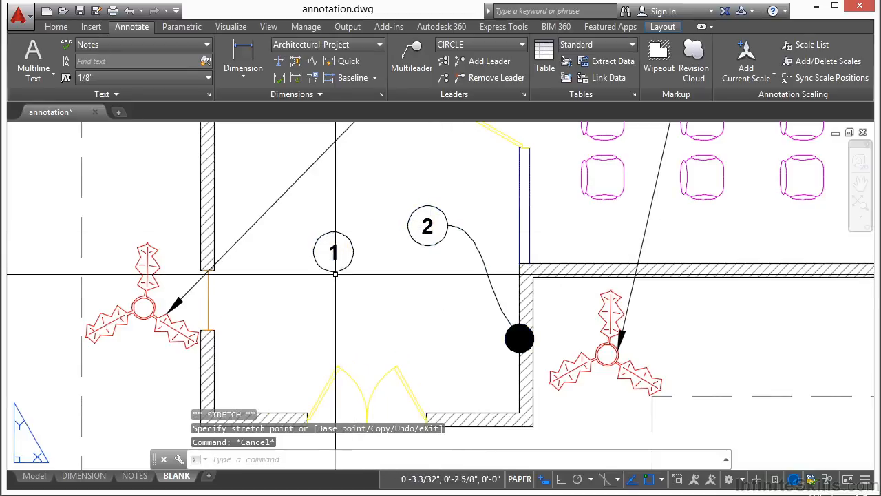
{"action": "double_click", "coordinate": [347, 242]}
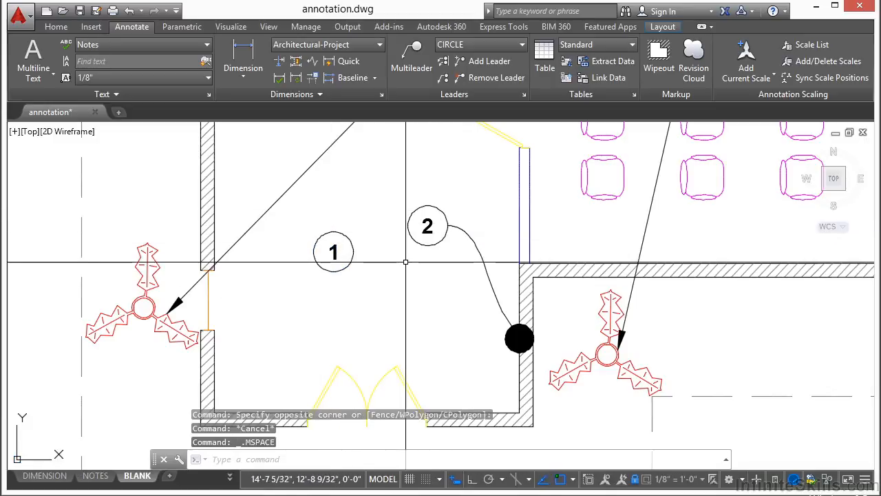
{"action": "key", "text": "ctrl+z"}
{"action": "key", "text": "ctrl+z"}
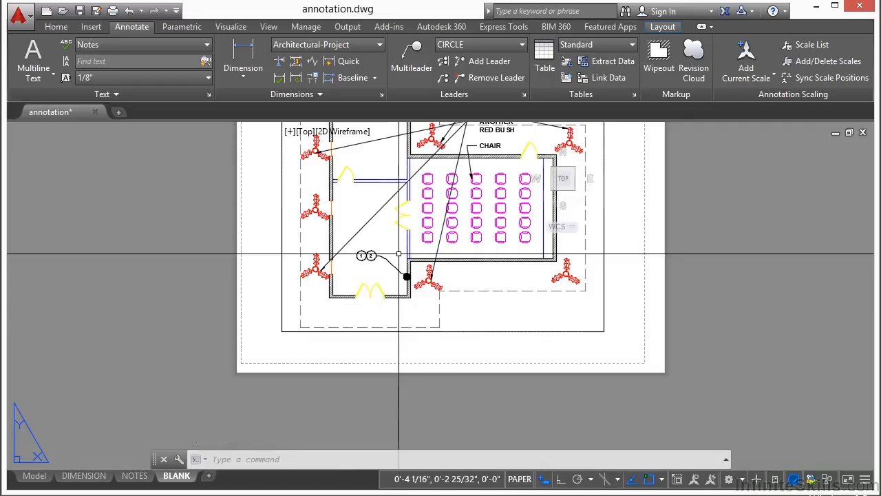
{"action": "middle_click_drag", "start_coordinate": [432, 206], "coordinate": [409, 255]}
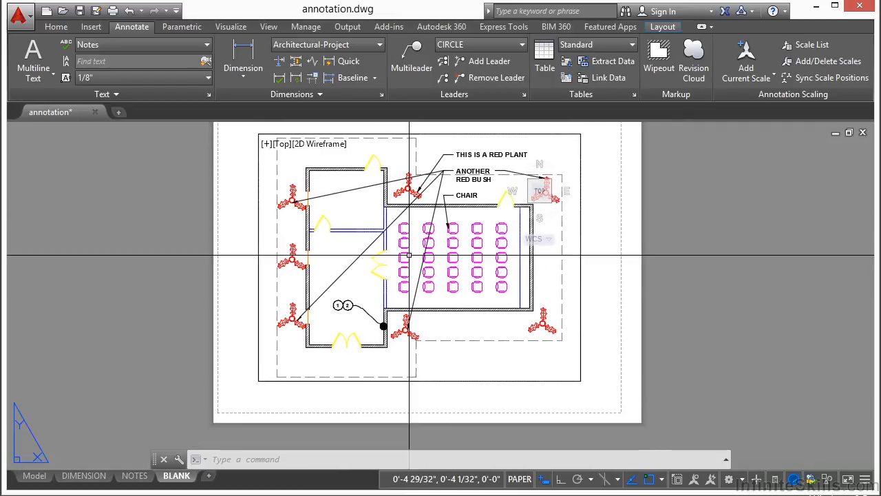